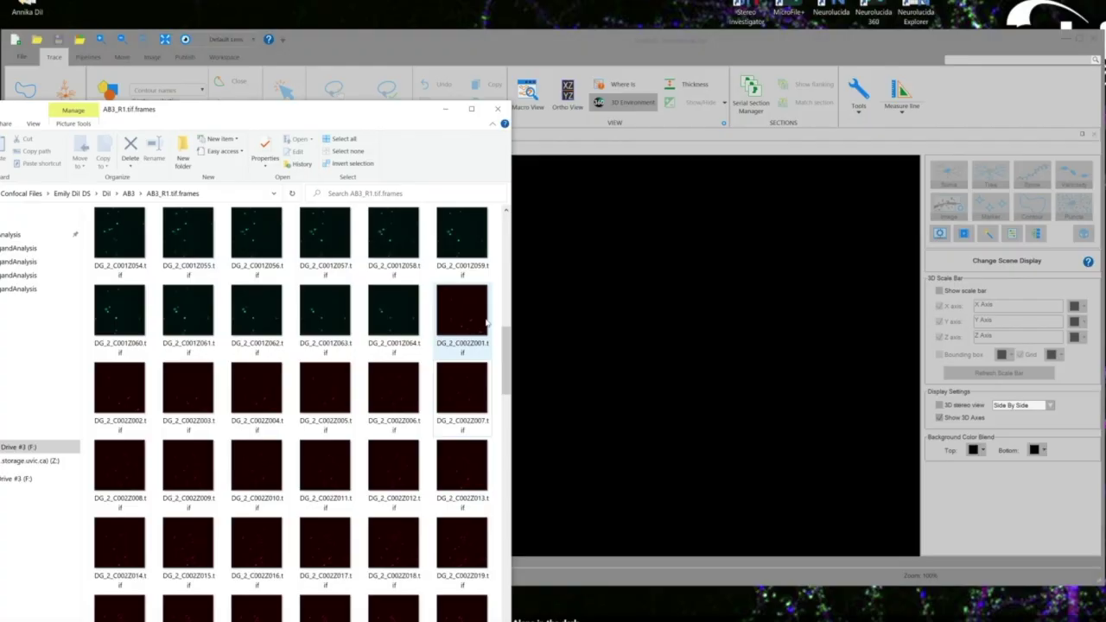
# - Select the DG_2_C002 frames of the AB3_R1 stack and drop them into Neurolucida 360's 3D view
pyautogui.scroll(-10, 447, 544)
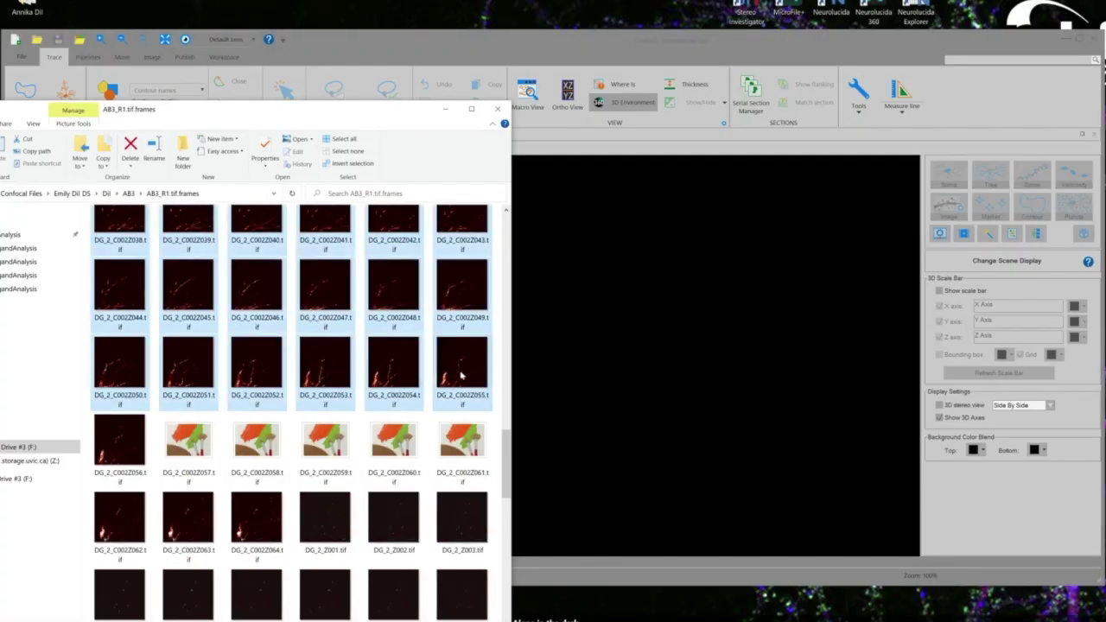
pyautogui.keyDown('shift'); pyautogui.click(259, 315); pyautogui.keyUp('shift')
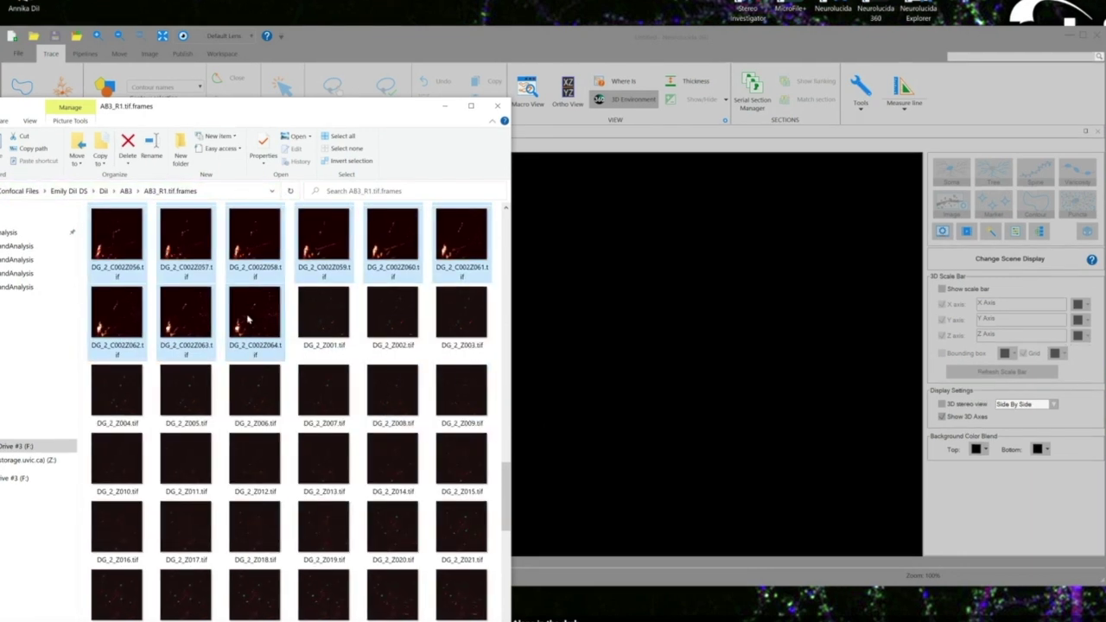
pyautogui.moveTo(250, 316); pyautogui.dragTo(680, 345)
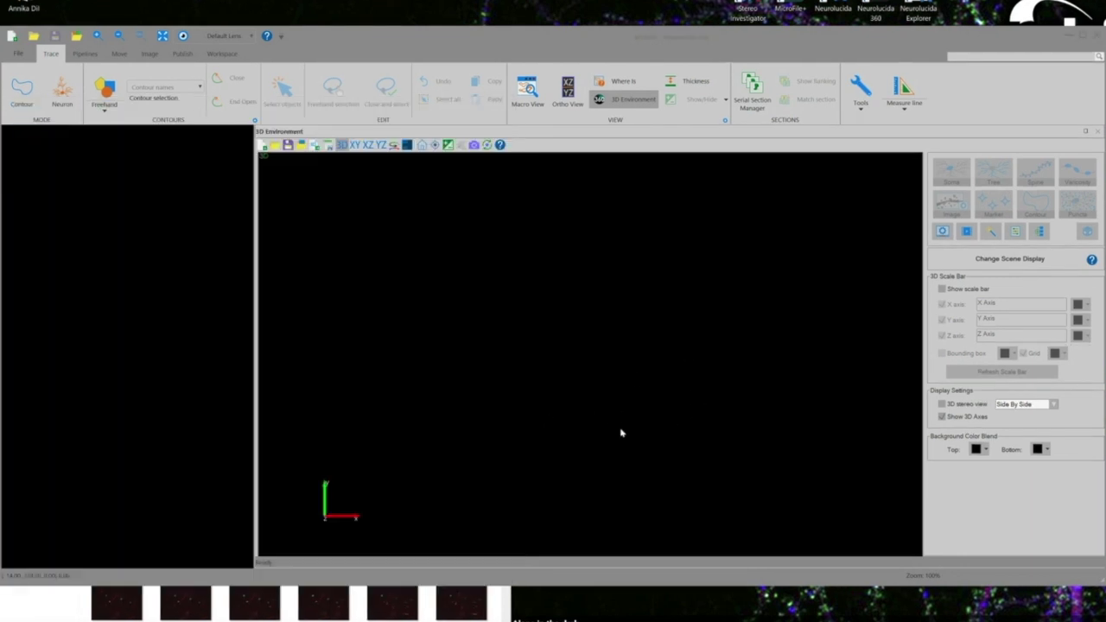
# - Select all image groups, stack them into one volume and load it
pyautogui.click(710, 260)
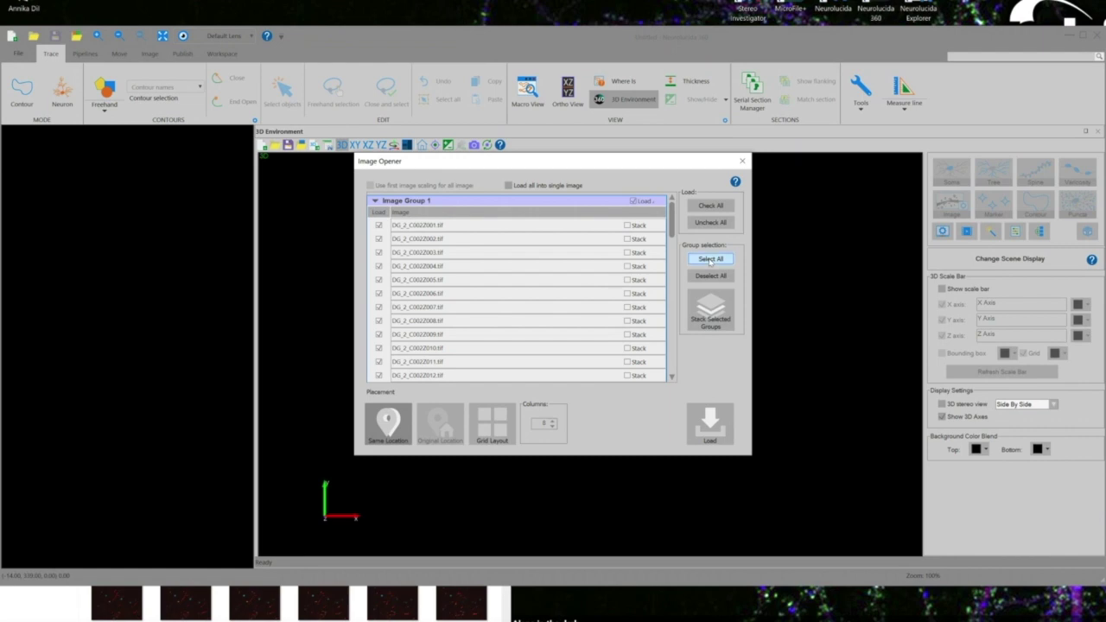
pyautogui.click(710, 309)
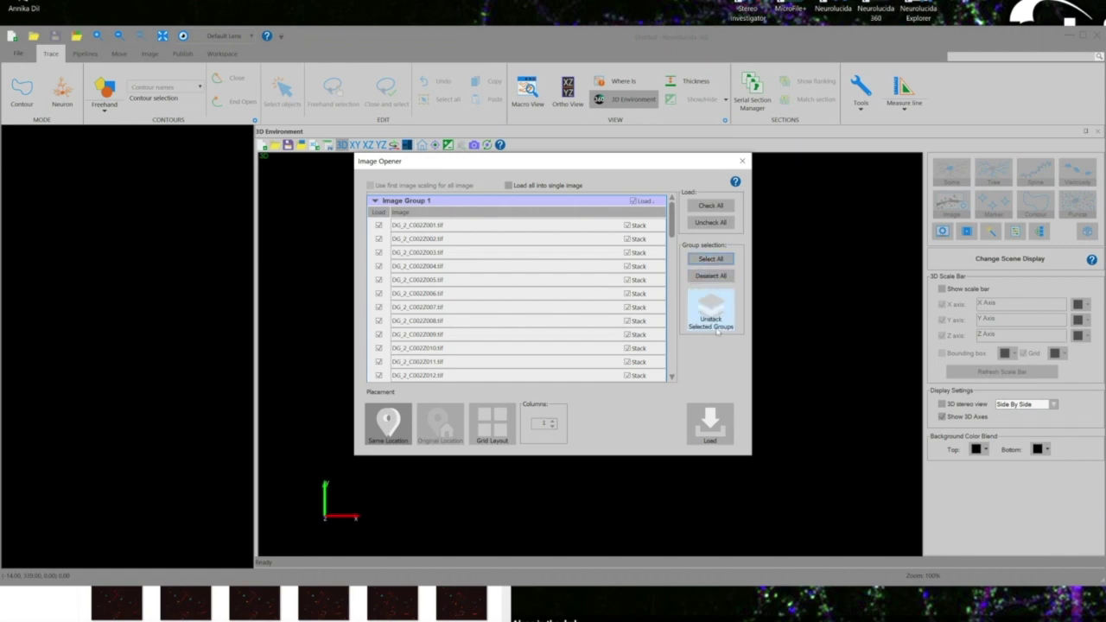
pyautogui.click(707, 432)
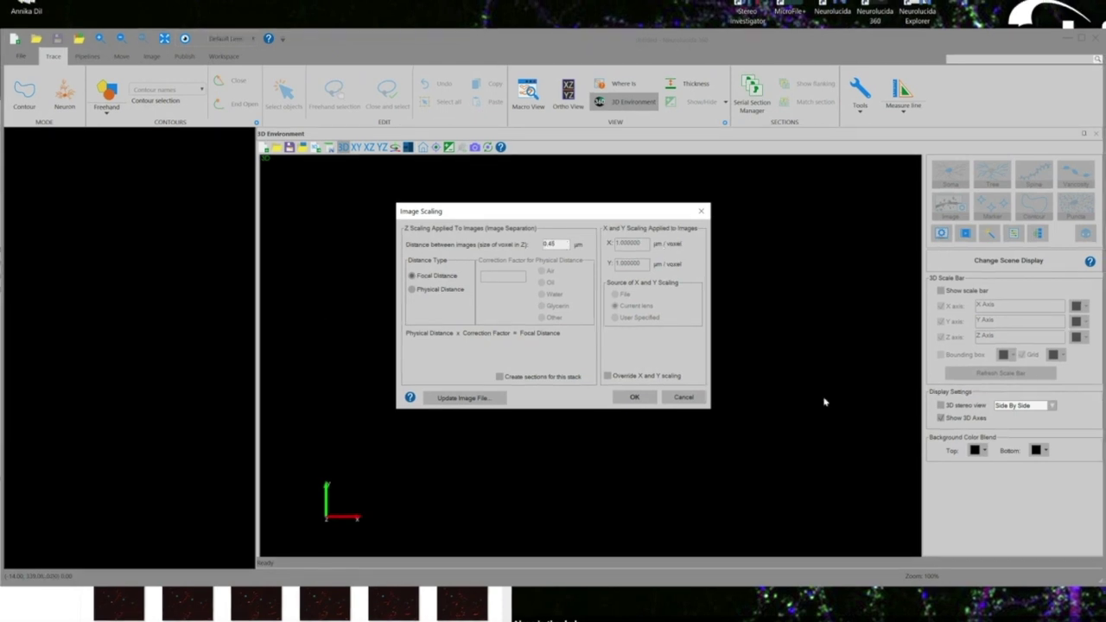
# - Override the image scaling to 0.207 µm in X and Y and write it to the image file
pyautogui.click(608, 375)
pyautogui.doubleClick(630, 243)
pyautogui.write('0.207')
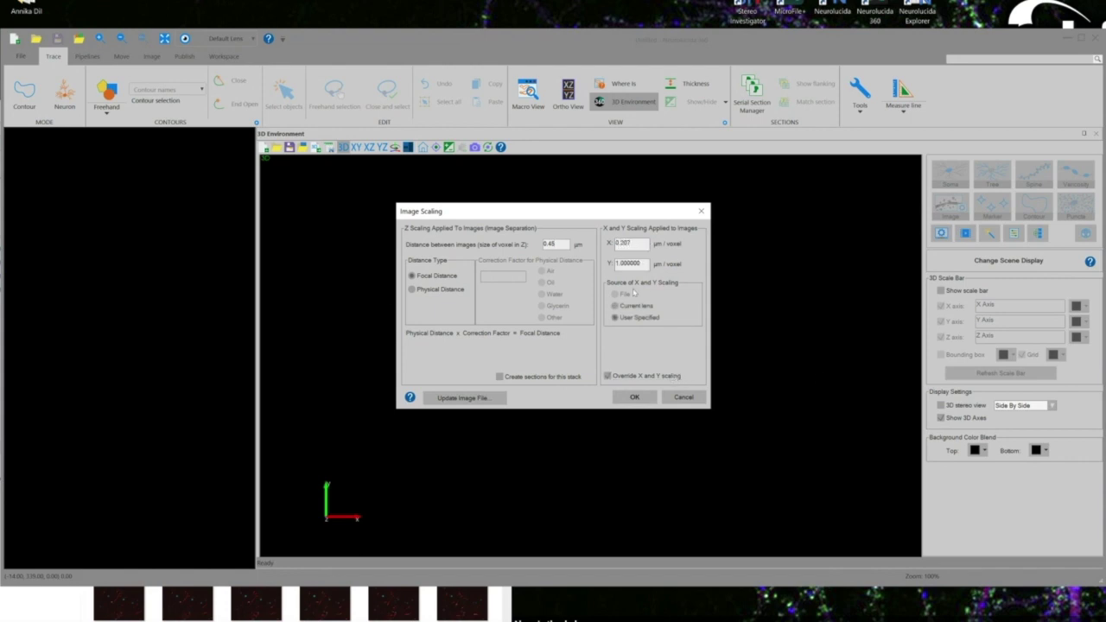
pyautogui.press('Tab')
pyautogui.write('0')
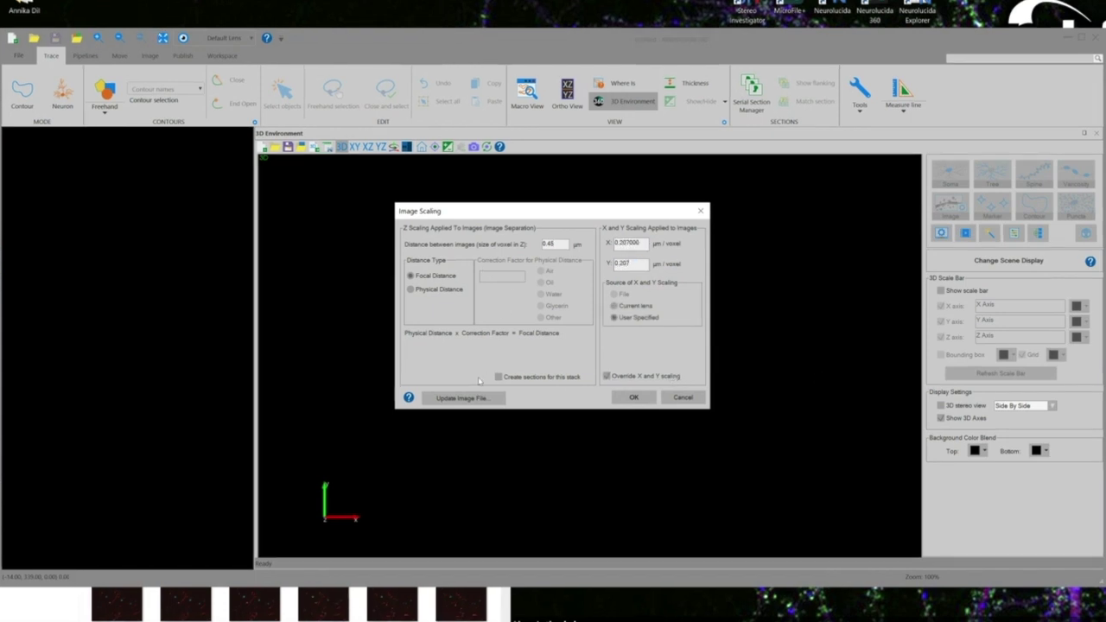
pyautogui.click(486, 398)
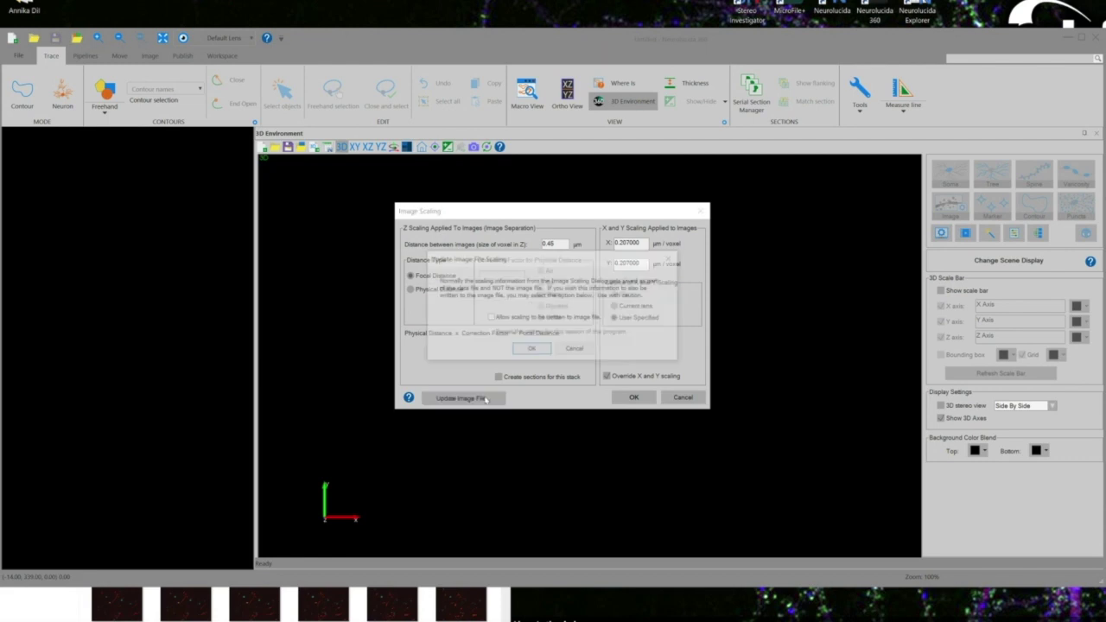
pyautogui.click(527, 317)
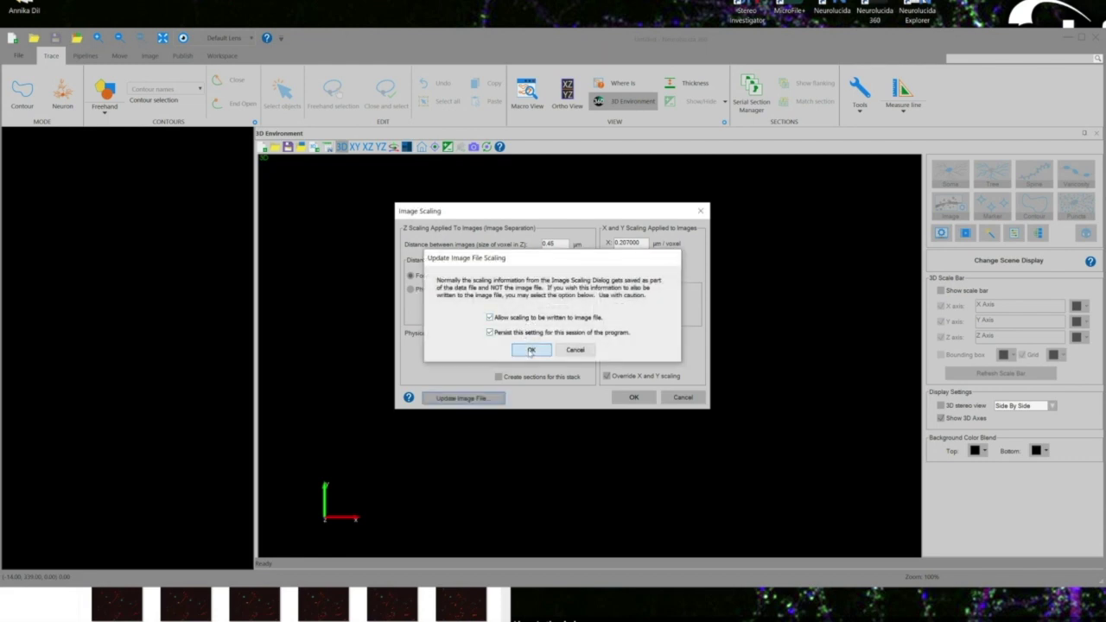
pyautogui.click(531, 349)
pyautogui.click(635, 397)
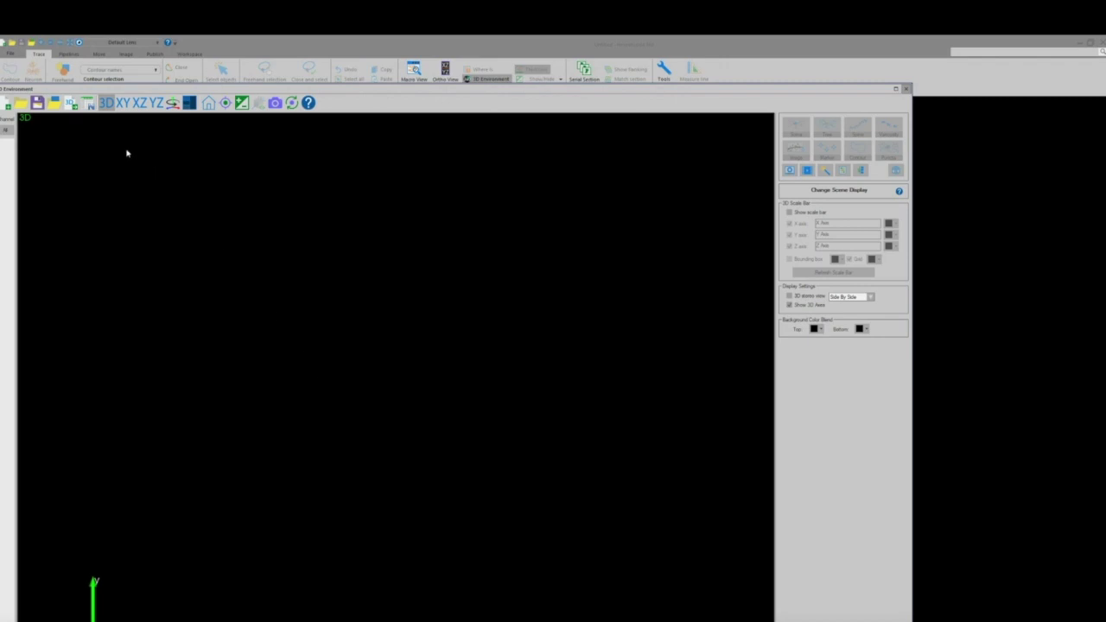
# - Open AB8_R3_redmerge.tif and close the 3D Environment window to return to the 2D view
pyautogui.click(55, 105)
pyautogui.click(504, 333)
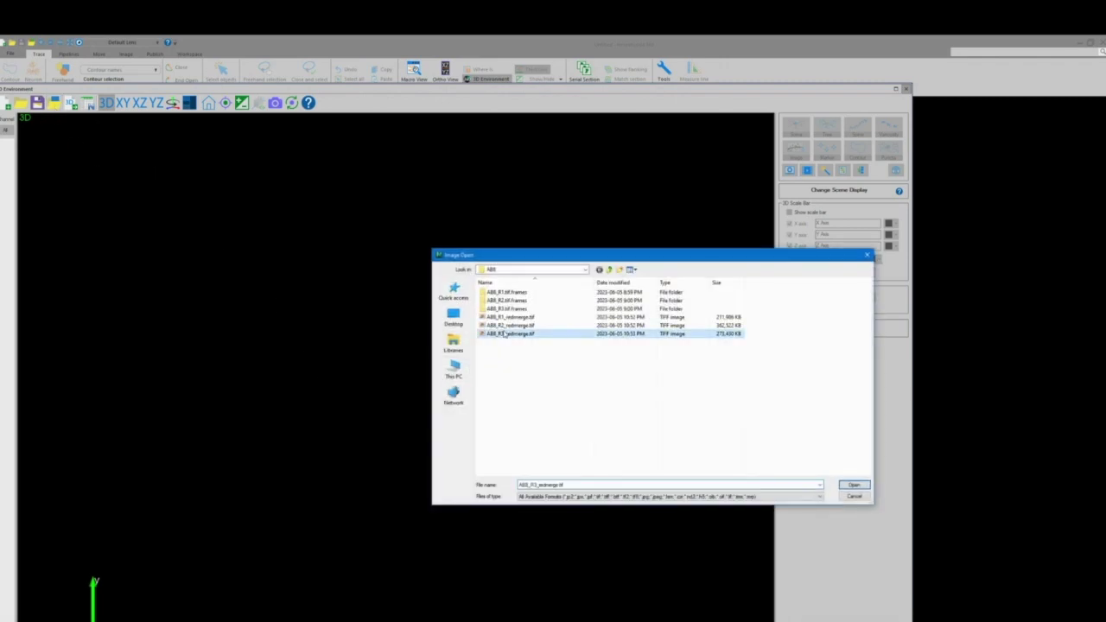
pyautogui.click(854, 484)
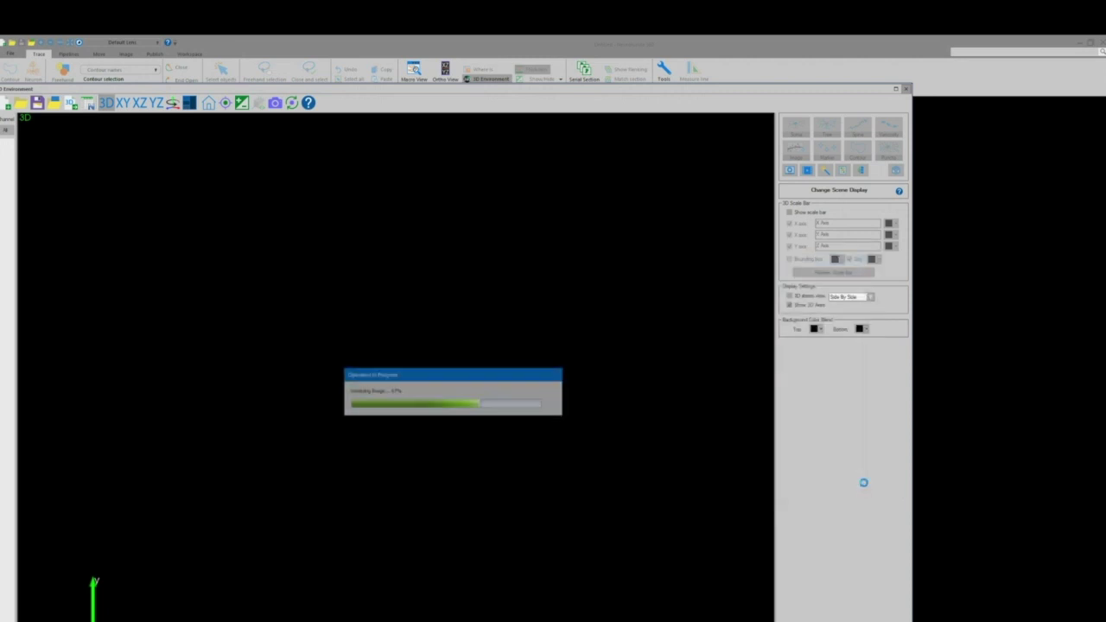
pyautogui.click(882, 86)
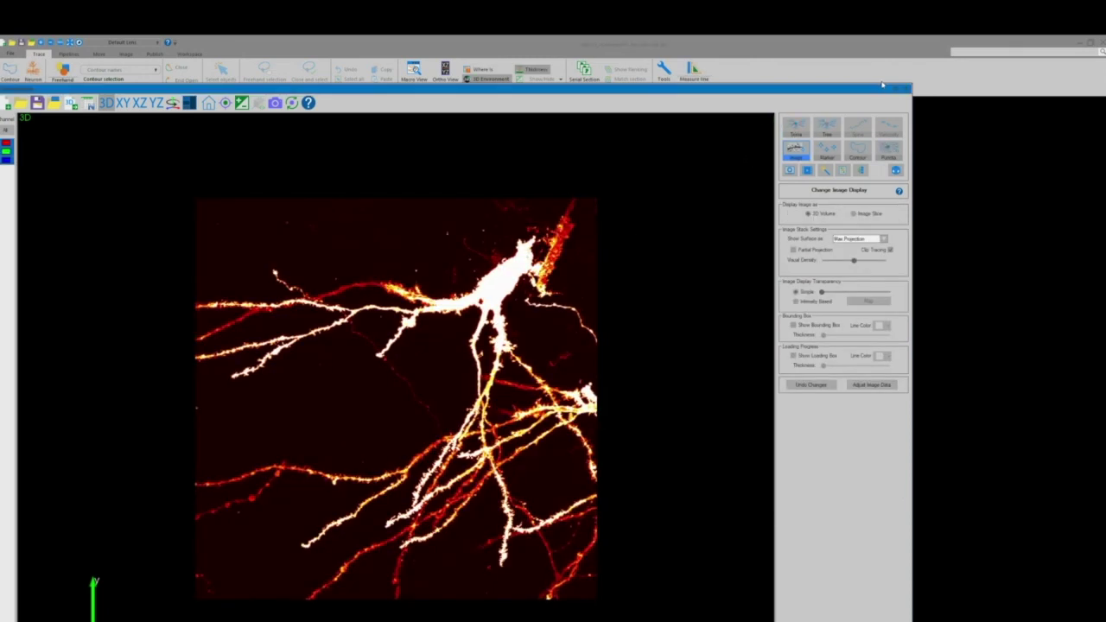
pyautogui.click(904, 90)
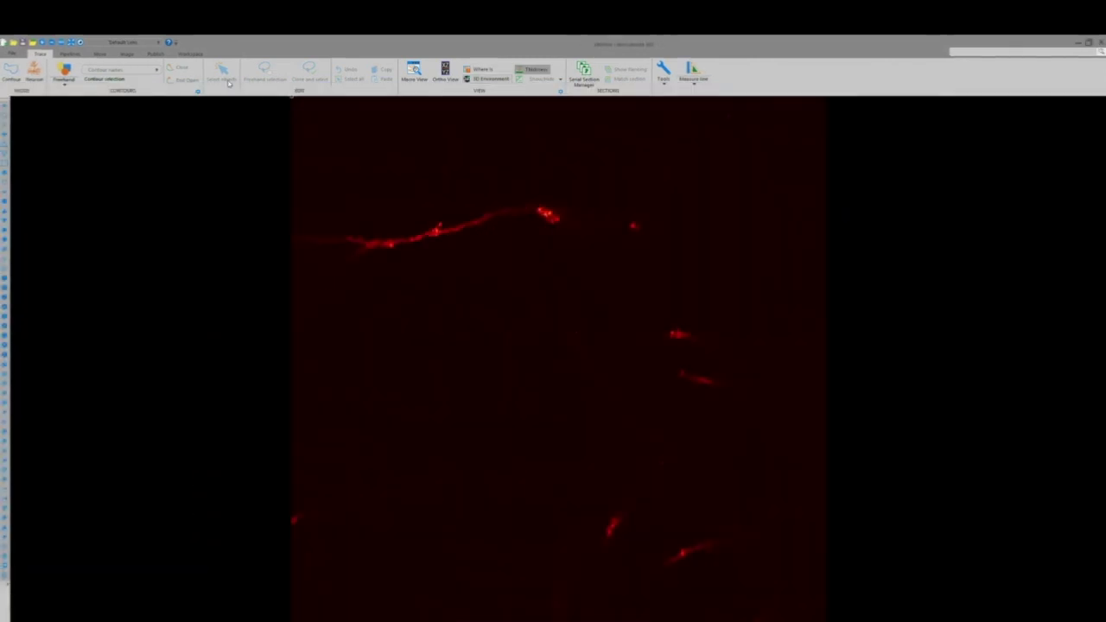
# - Display the neuron as a max projection with black level 43, then view it in 3D
pyautogui.click(126, 54)
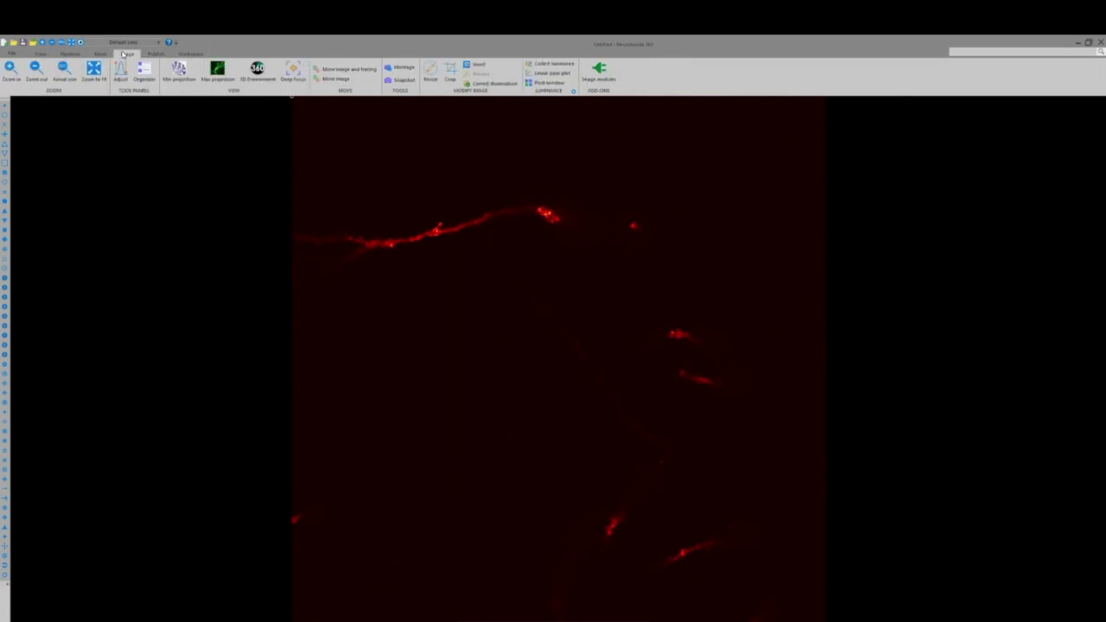
pyautogui.click(217, 71)
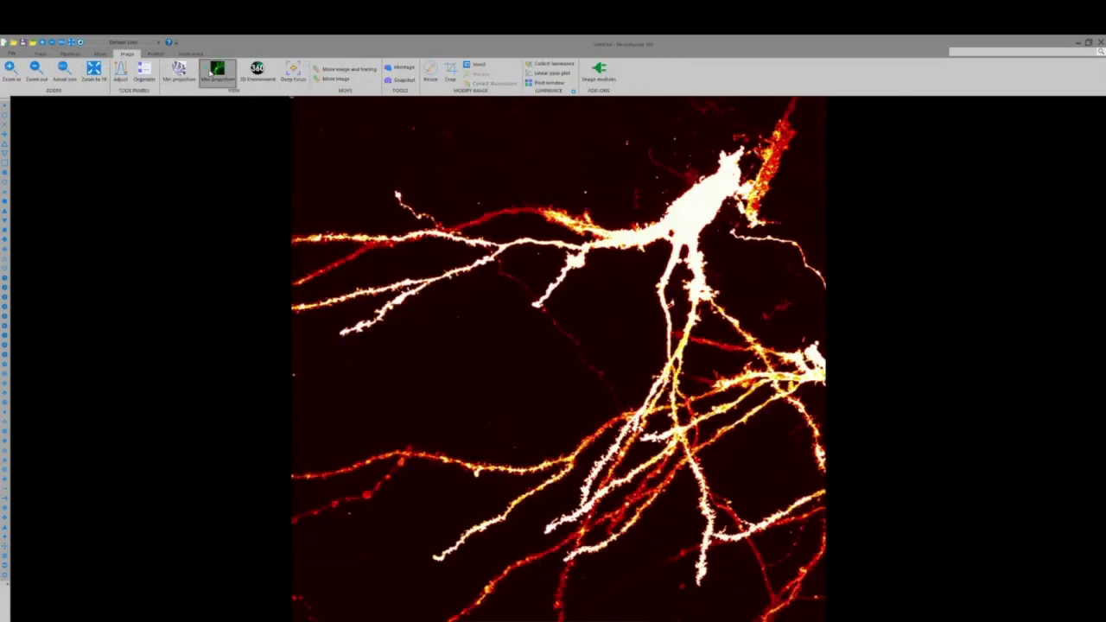
pyautogui.click(121, 73)
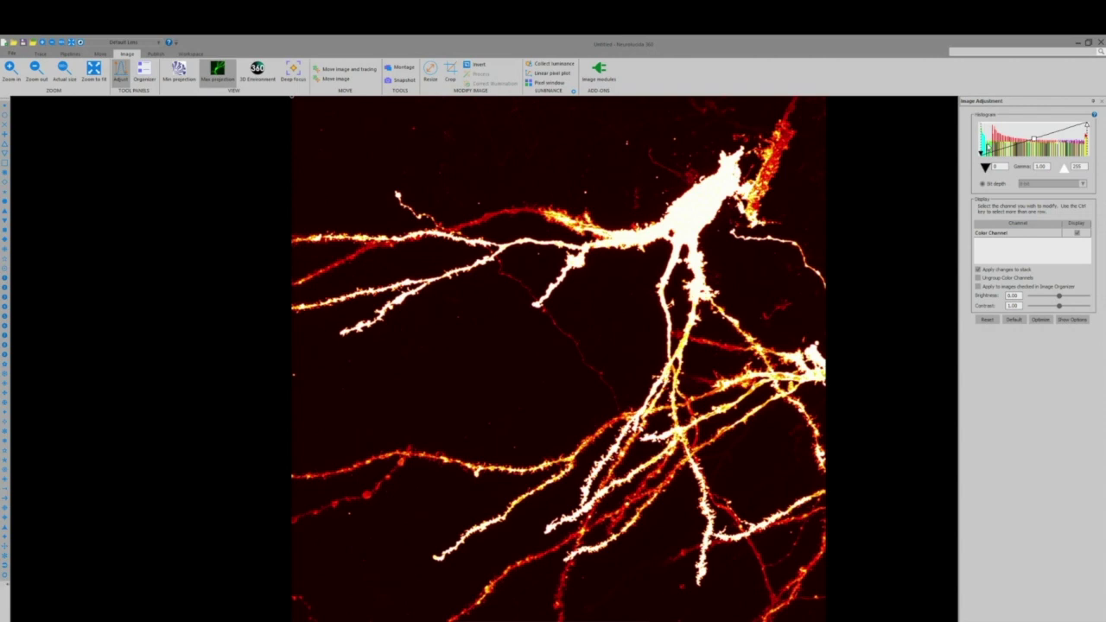
pyautogui.moveTo(984, 153); pyautogui.dragTo(1009, 157)
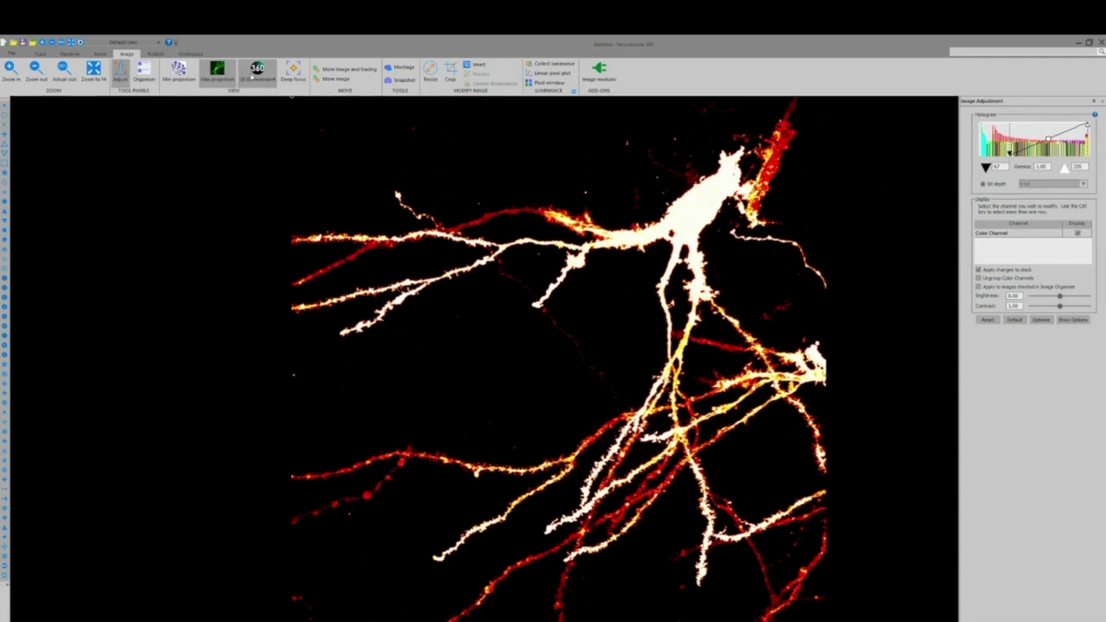
pyautogui.click(251, 75)
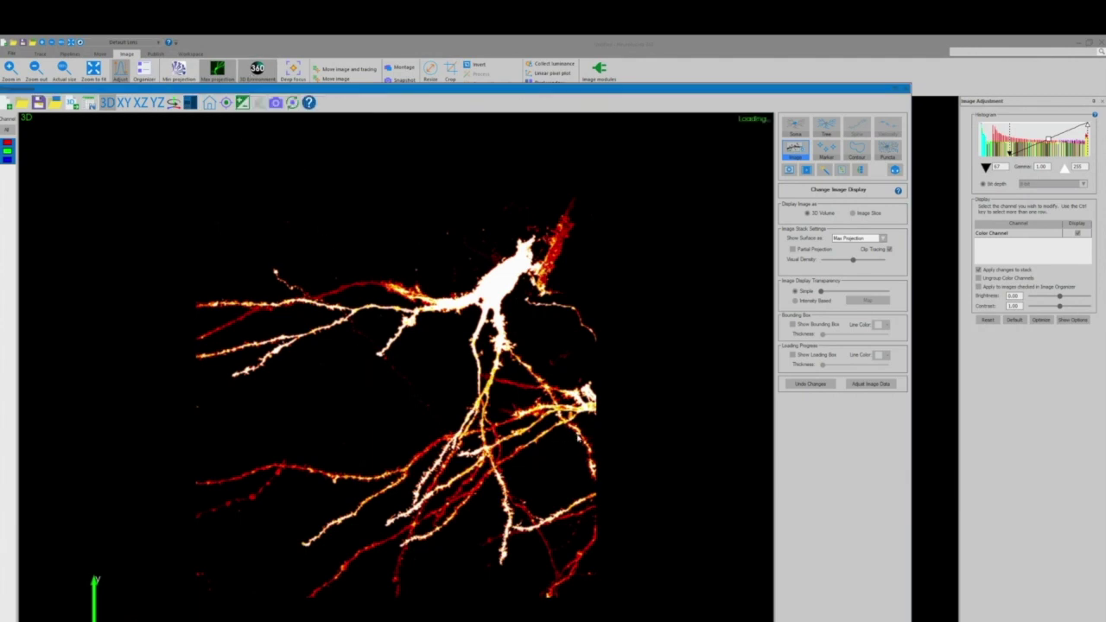
# - Set tree tracing to user-guided mode and restore the main window layout around the 3D view
pyautogui.click(899, 89)
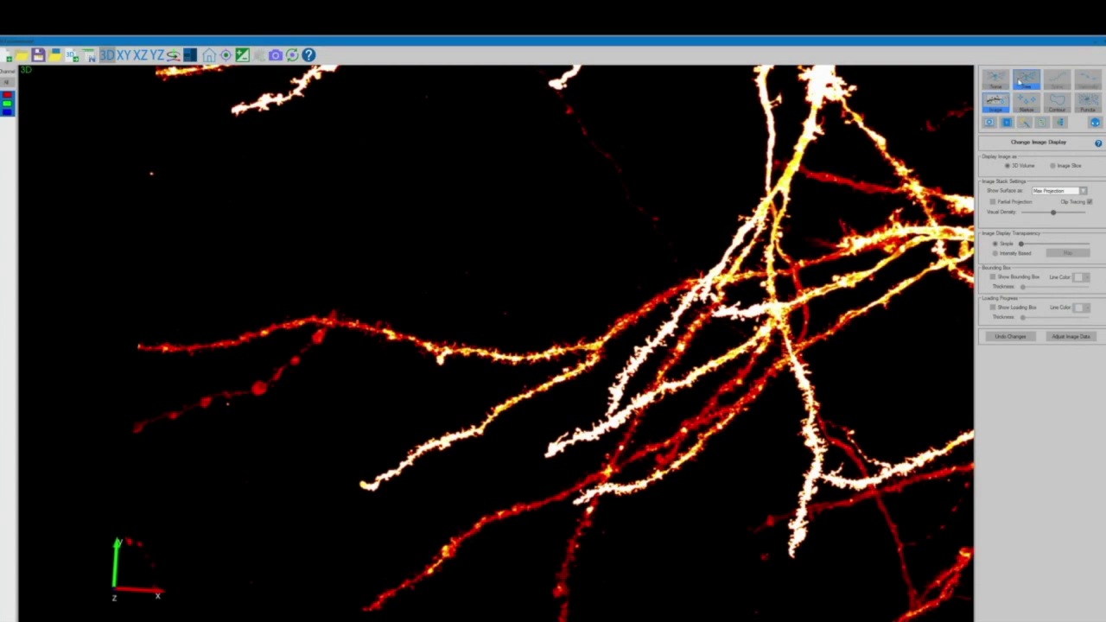
pyautogui.click(1026, 80)
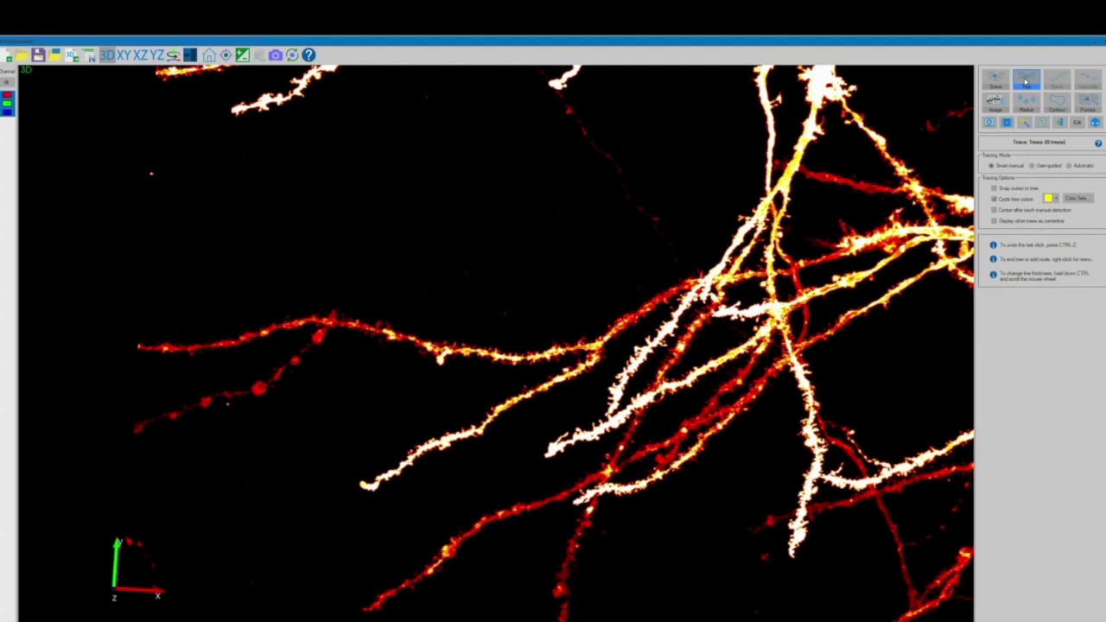
pyautogui.click(1036, 166)
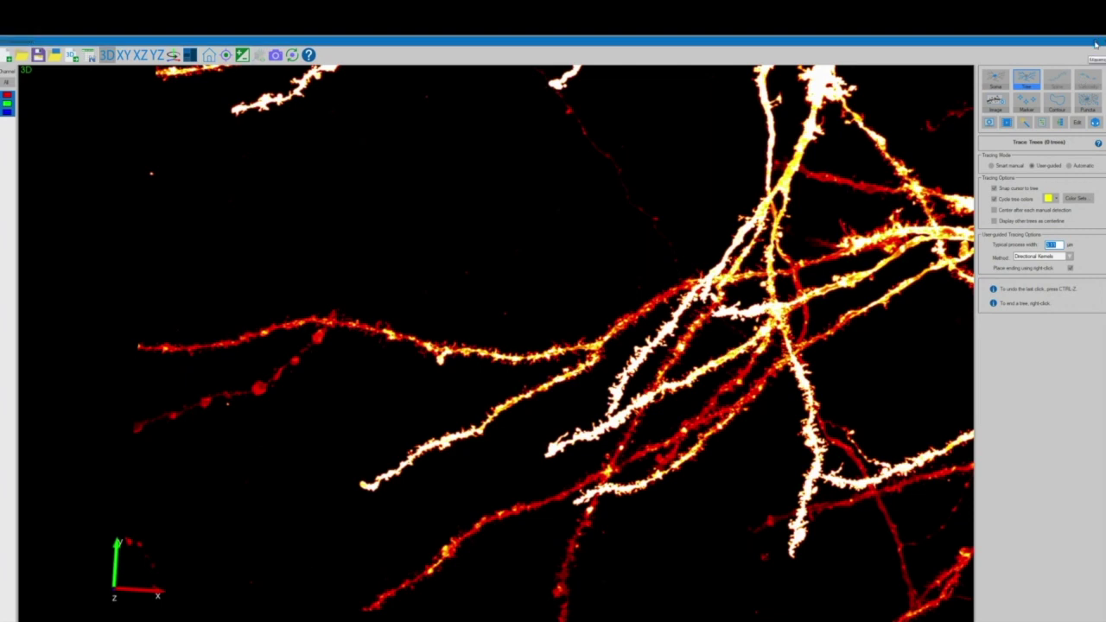
pyautogui.click(1090, 60)
pyautogui.moveTo(1063, 87); pyautogui.dragTo(944, 551)
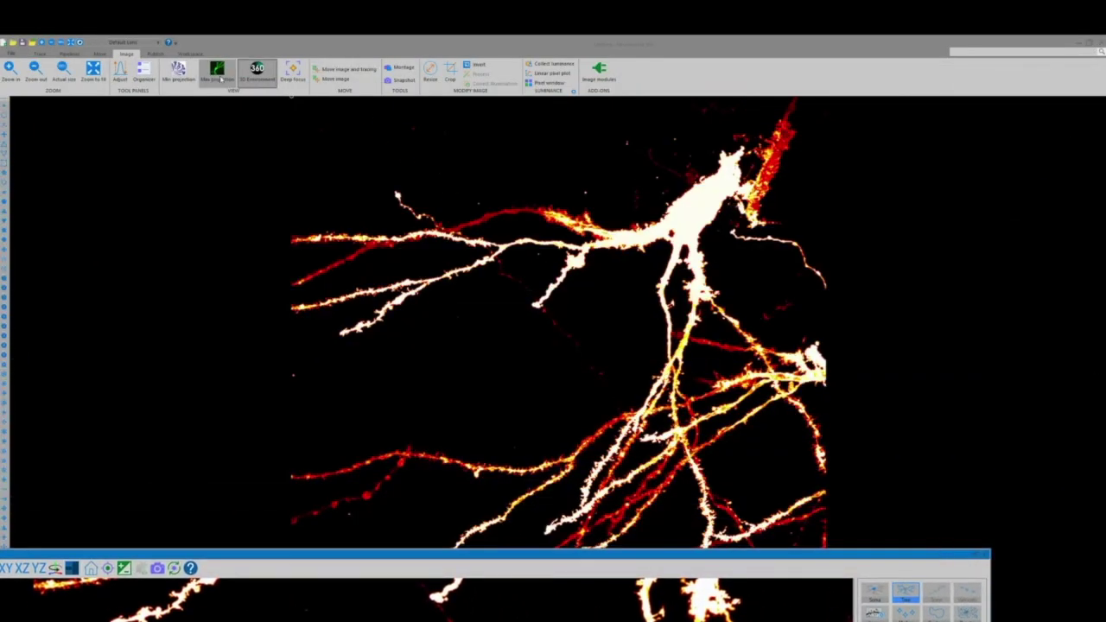
# - Place a coloured 50 µm scale bar just left of the neuron's centre
pyautogui.click(155, 54)
pyautogui.click(11, 73)
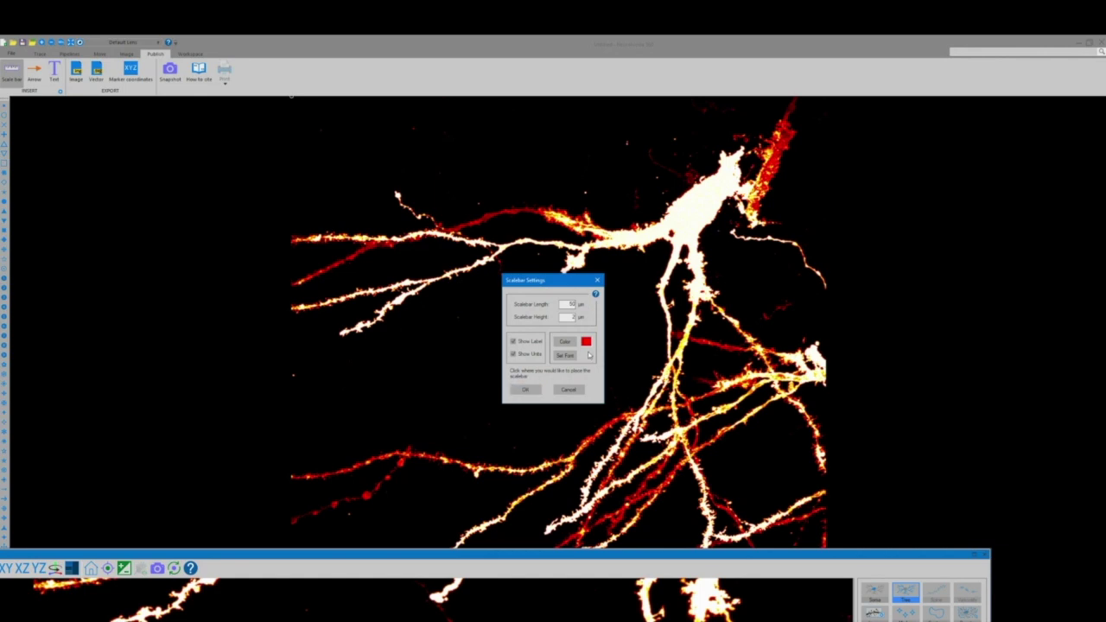
pyautogui.click(587, 341)
pyautogui.click(525, 400)
pyautogui.click(524, 389)
pyautogui.click(349, 374)
pyautogui.click(713, 82)
pyautogui.click(722, 100)
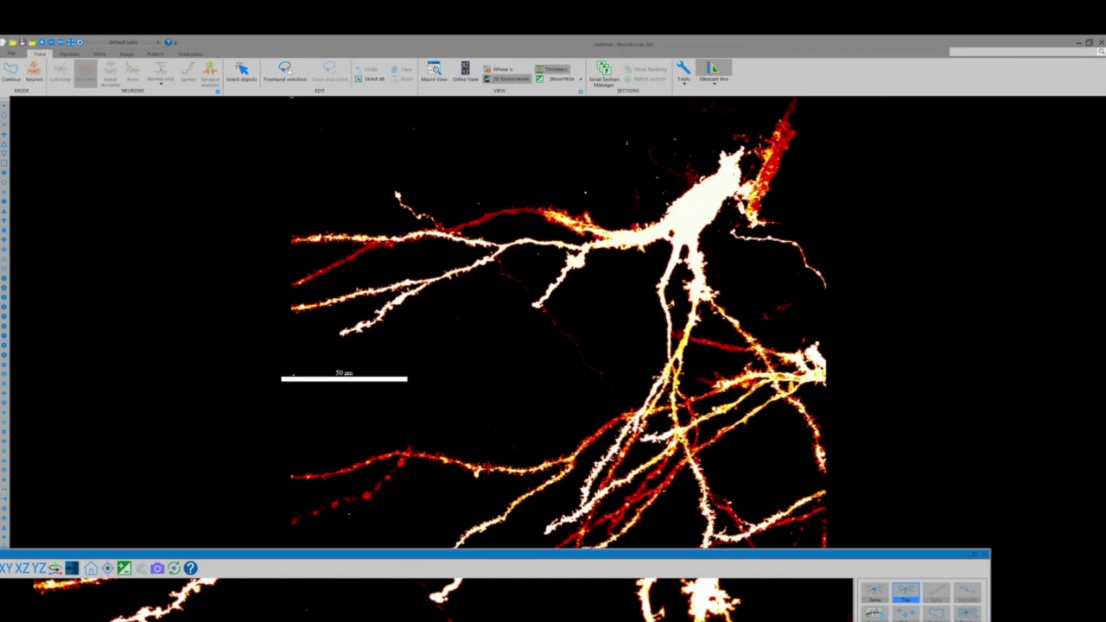
# - Measure three short lines on the neuron image, each about 1–1.5 µm long
pyautogui.doubleClick(491, 470)
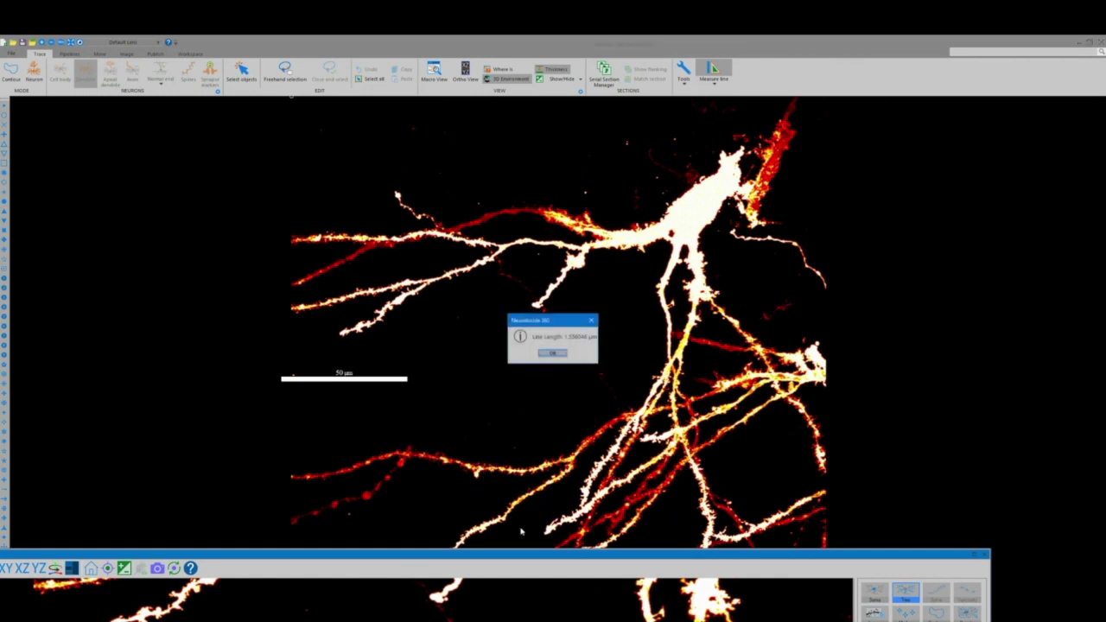
pyautogui.click(553, 353)
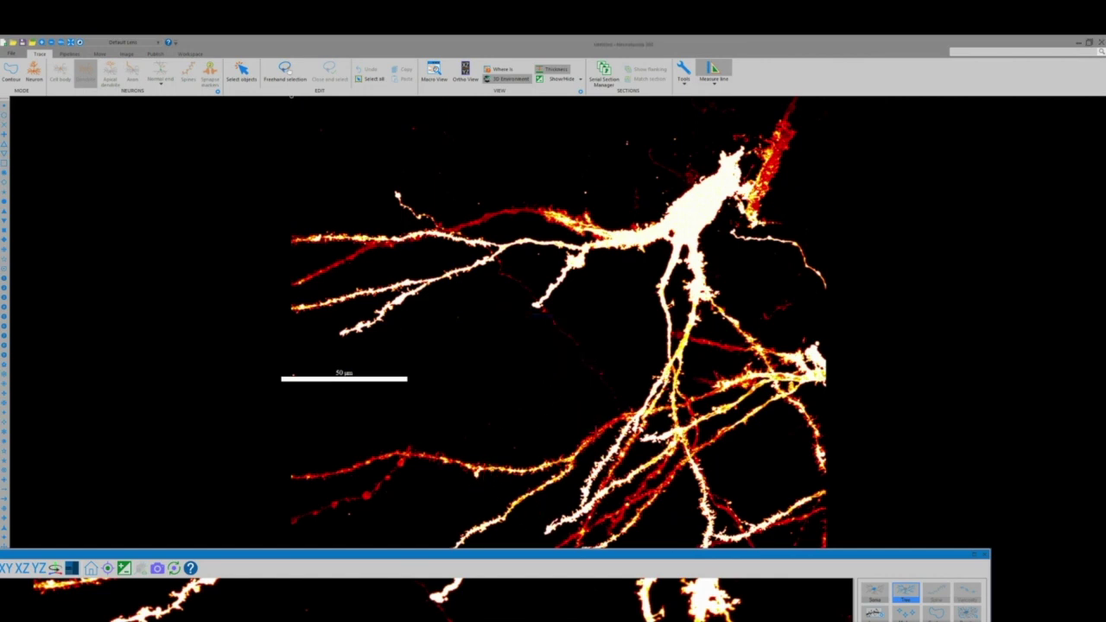
pyautogui.doubleClick(598, 431)
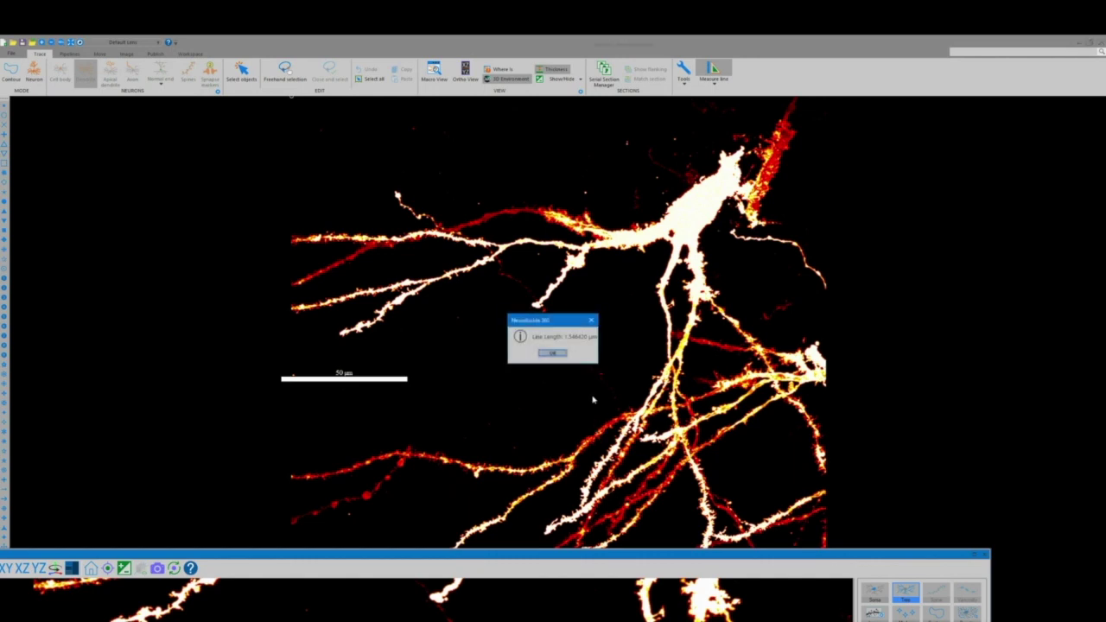
pyautogui.click(552, 357)
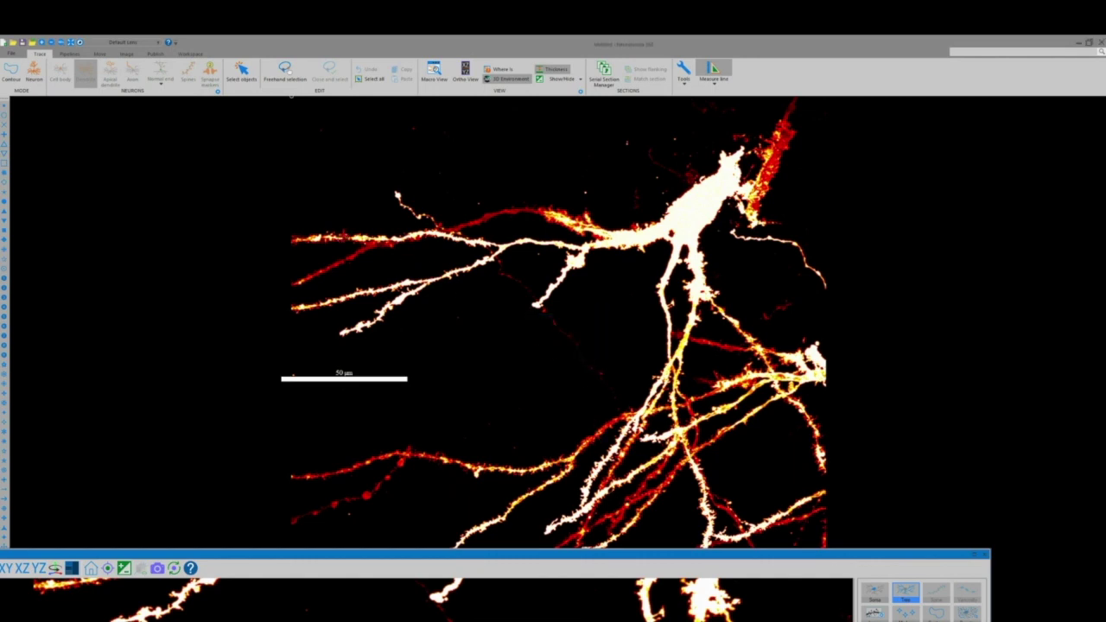
pyautogui.doubleClick(343, 238)
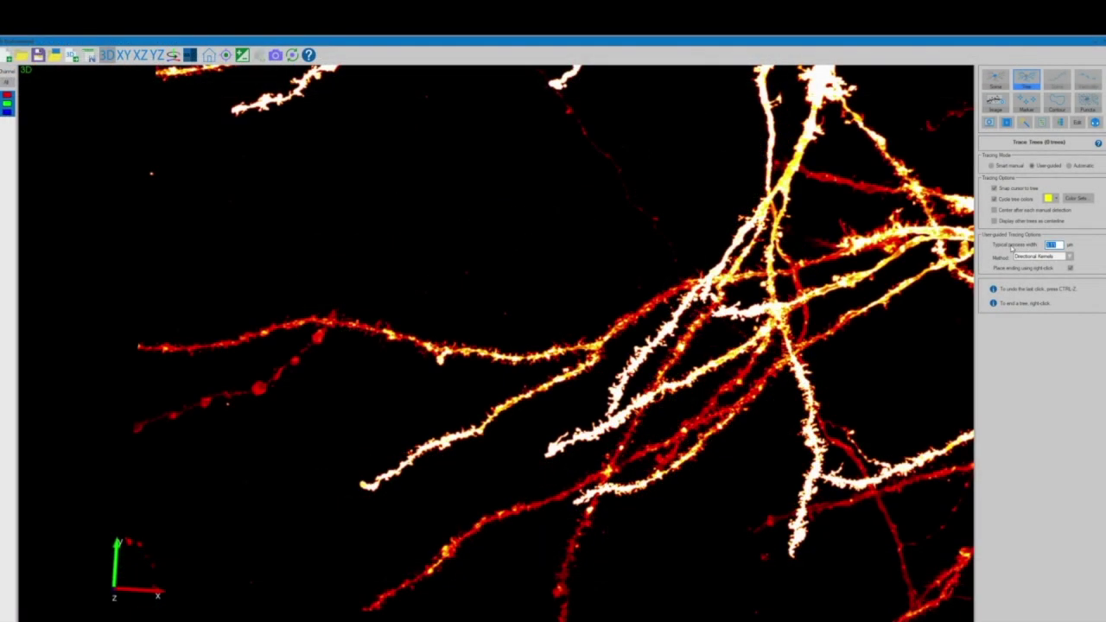
# - Set a 1.20 µm process width with Rayburst Crawl and trace the first dendrite tree
pyautogui.write('1.2')
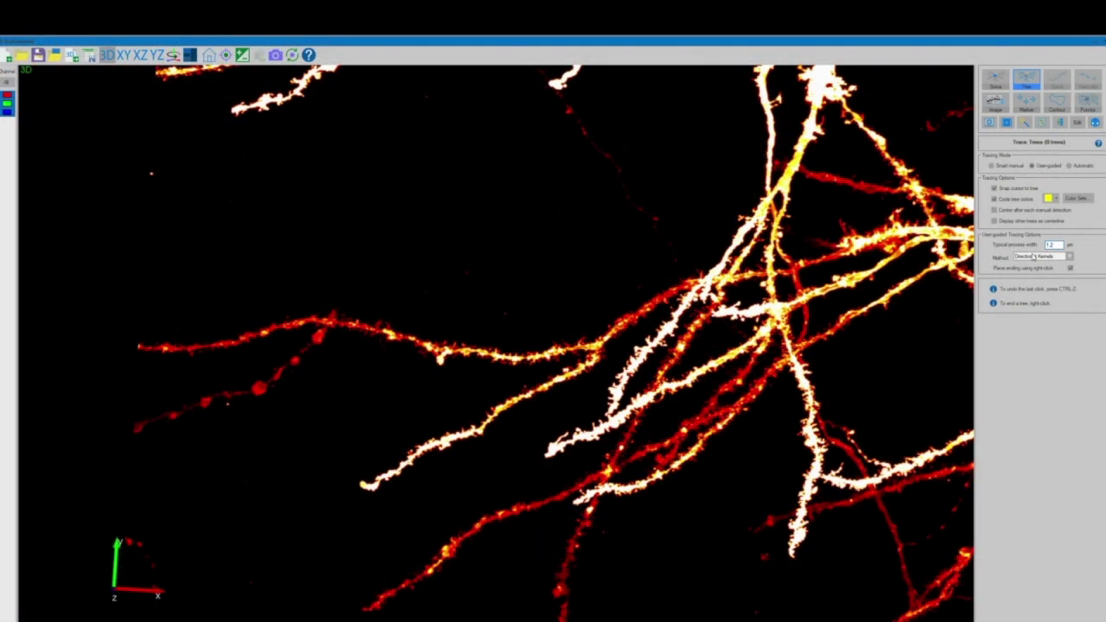
pyautogui.click(1033, 257)
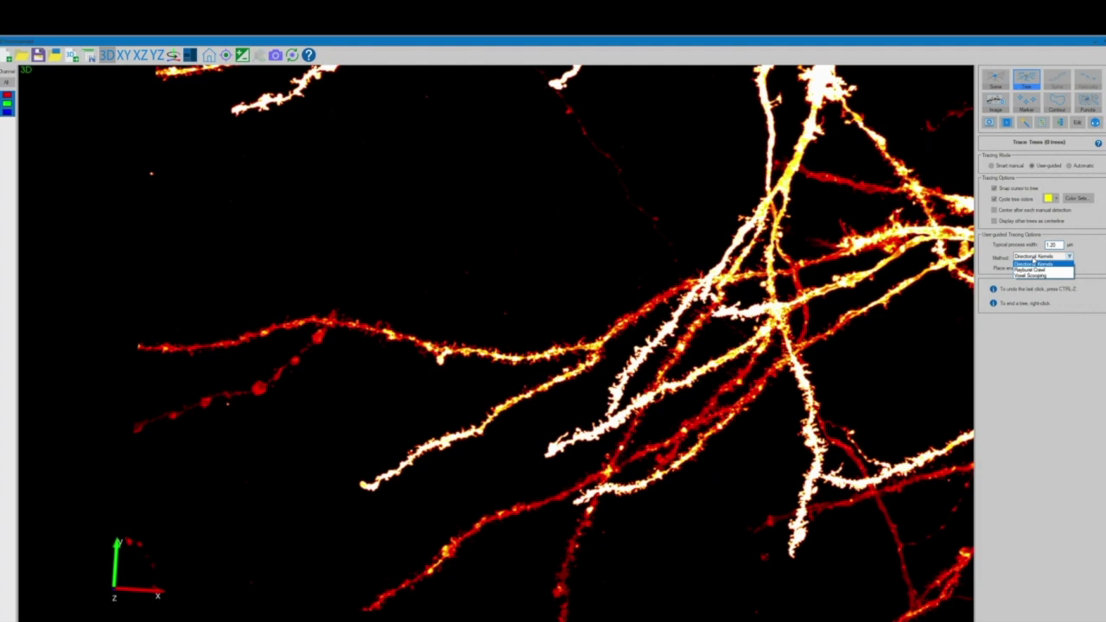
pyautogui.click(1031, 269)
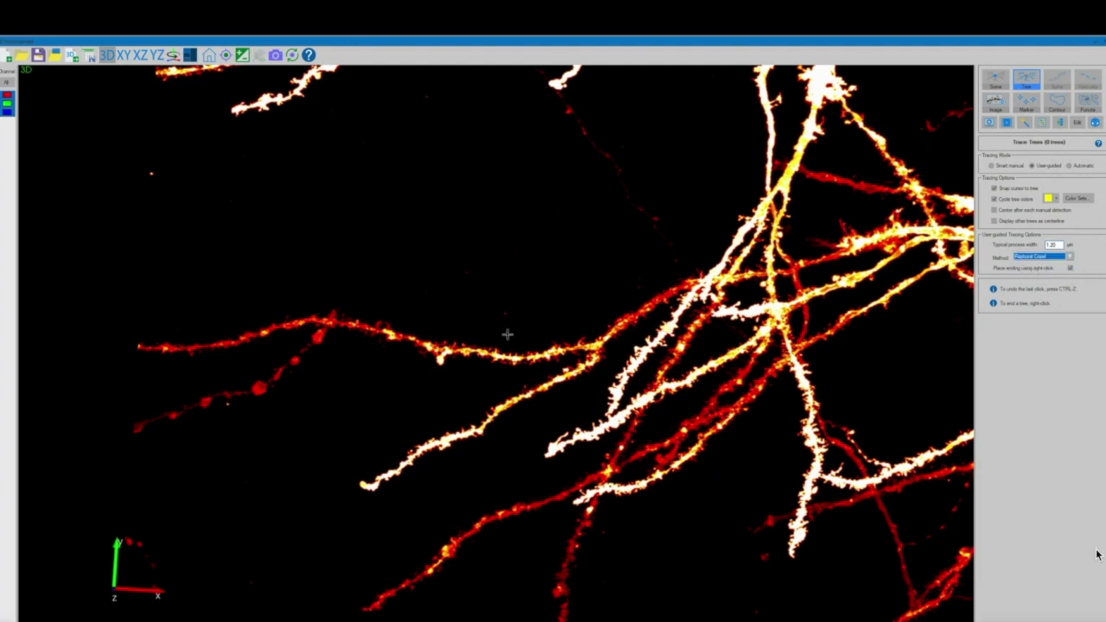
pyautogui.click(458, 350)
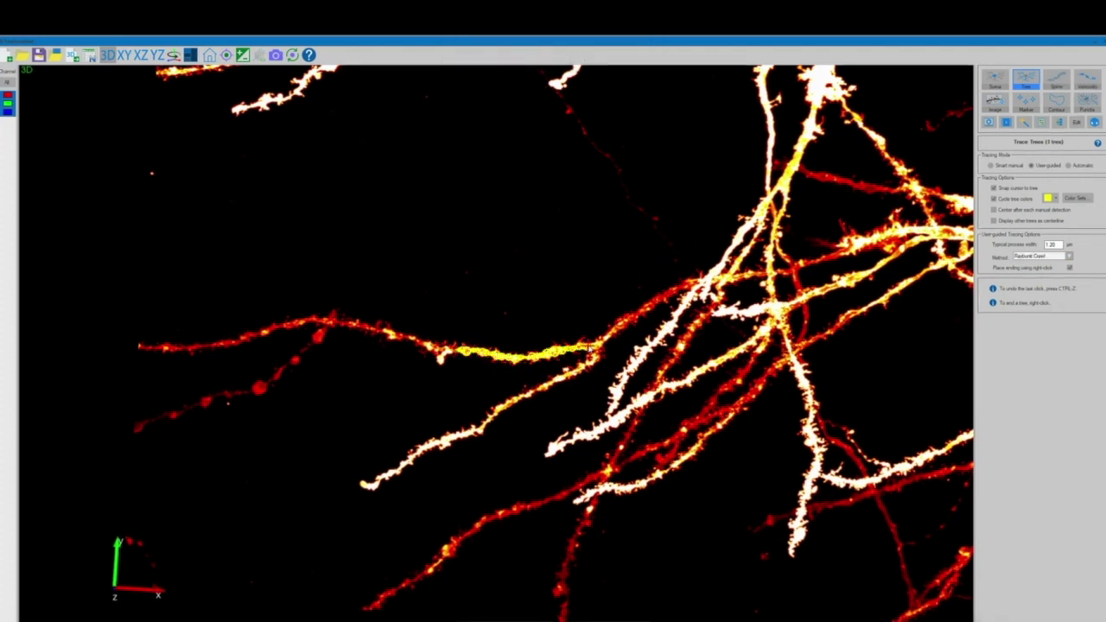
pyautogui.rightClick(591, 346)
# - Trace further dendrite trees, including the lower red and upper magenta branches
pyautogui.click(498, 413)
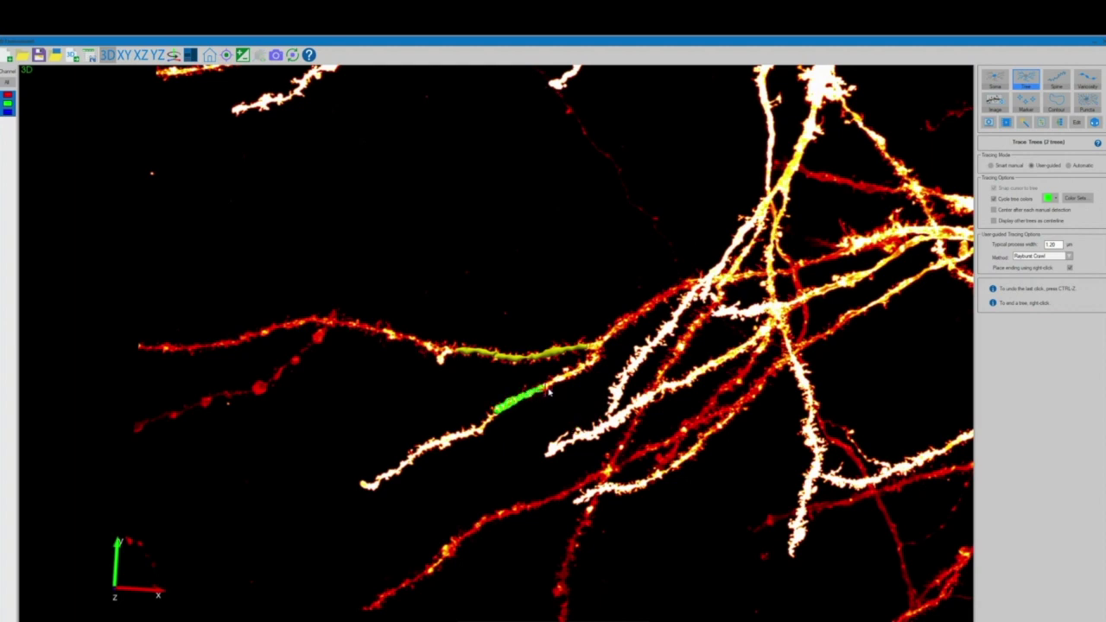
pyautogui.scroll(-2, 464, 459)
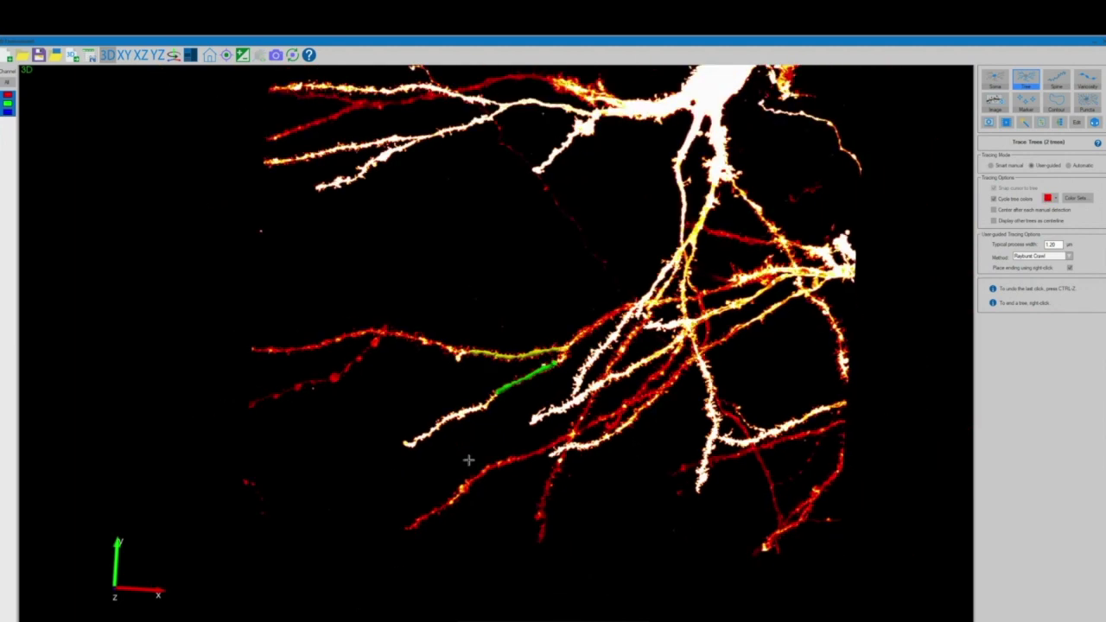
pyautogui.scroll(-2, 570, 307)
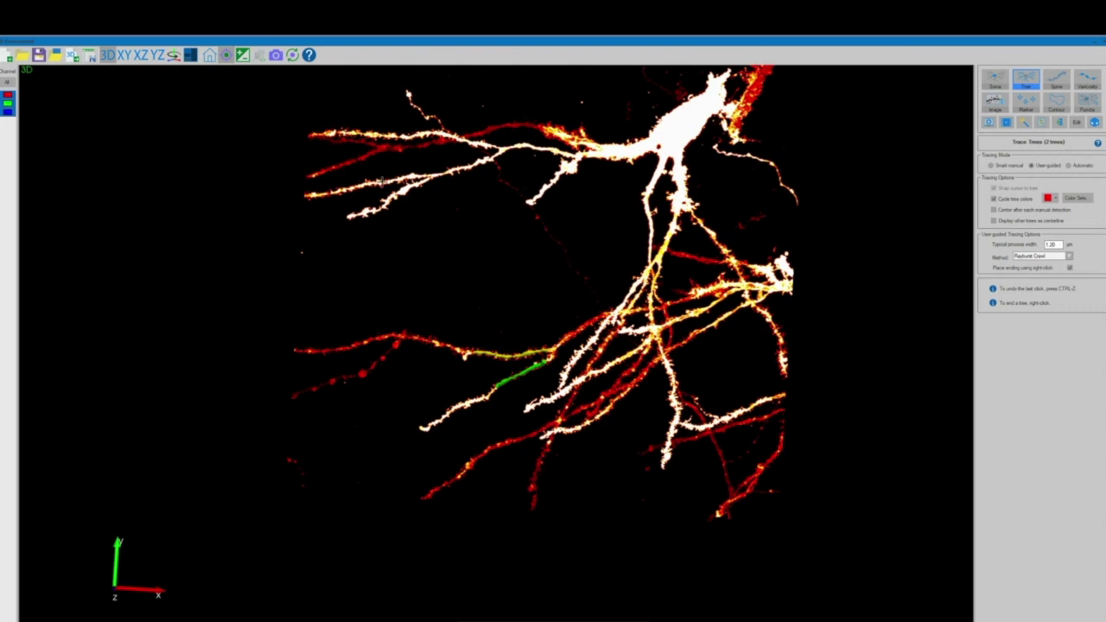
pyautogui.click(226, 54)
pyautogui.click(574, 339)
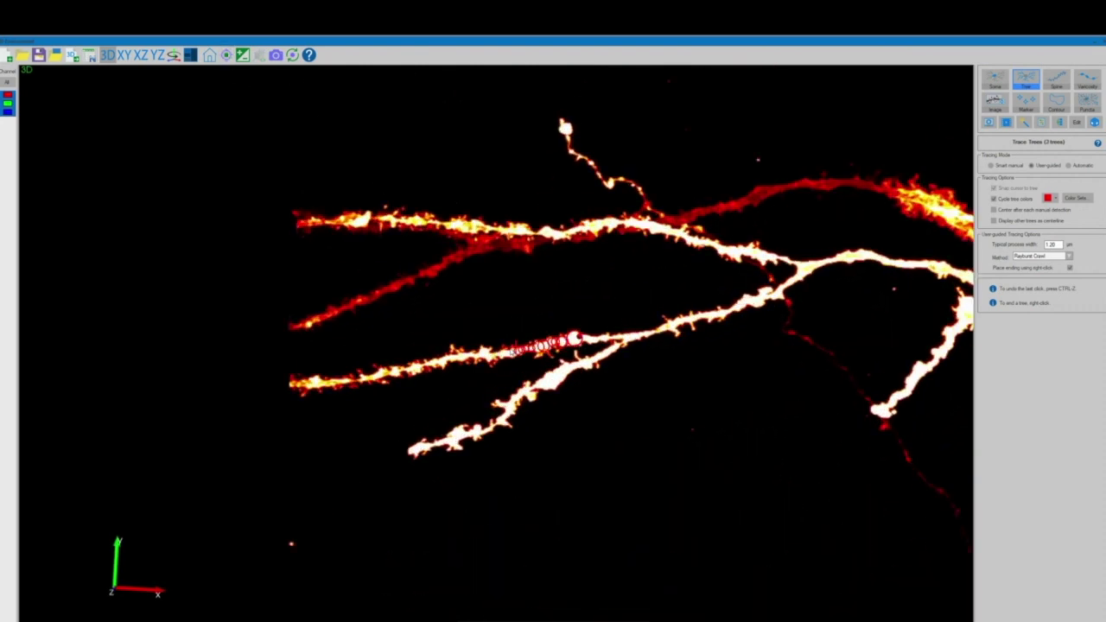
pyautogui.rightClick(352, 380)
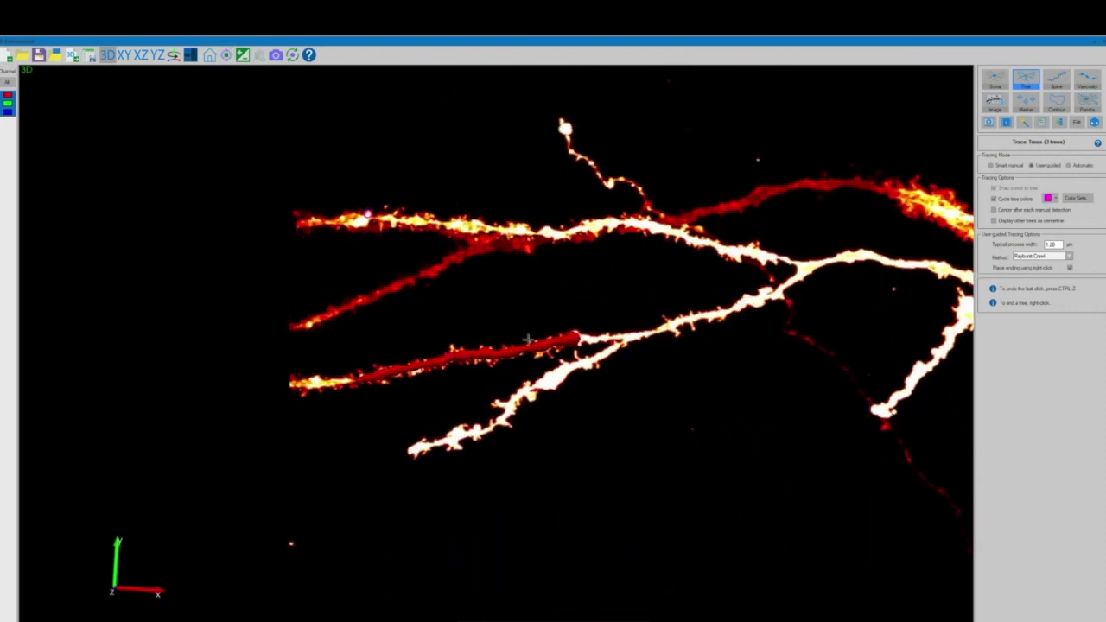
pyautogui.moveTo(354, 406); pyautogui.dragTo(355, 345)
pyautogui.click(602, 279)
pyautogui.rightClick(362, 290)
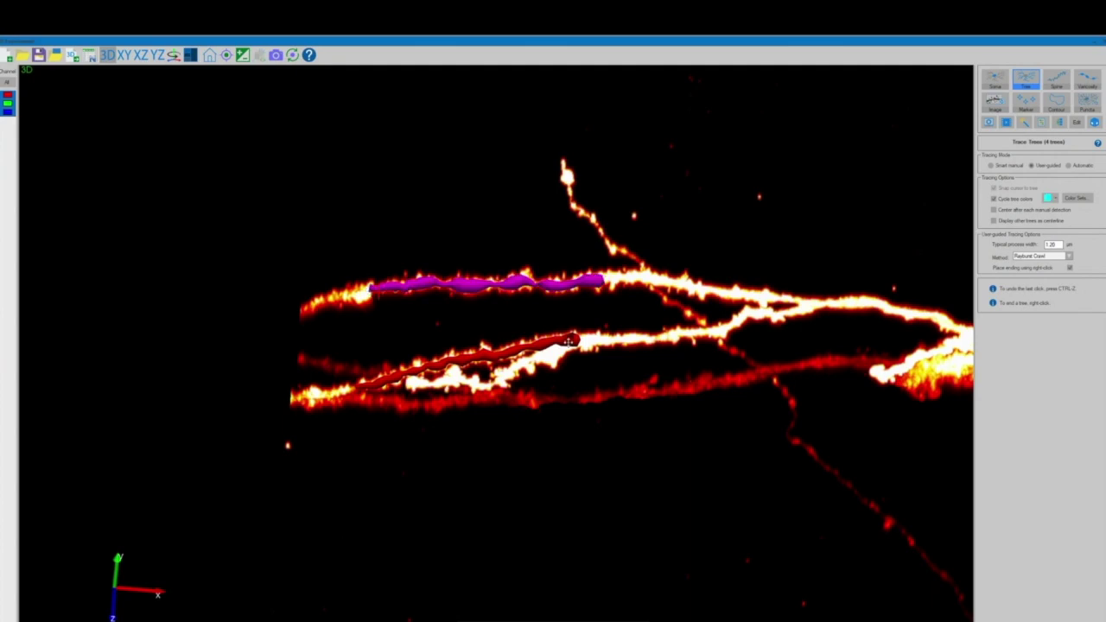
pyautogui.moveTo(372, 294)
pyautogui.mouseDown()
pyautogui.moveTo(604, 268)
pyautogui.moveTo(609, 345)
pyautogui.moveTo(547, 519)
pyautogui.mouseUp()
# - Trace the vertical cyan and lower-left blue dendrite trees, then show the whole neuron
pyautogui.scroll(-5, 641, 269)
pyautogui.scroll(5, 595, 437)
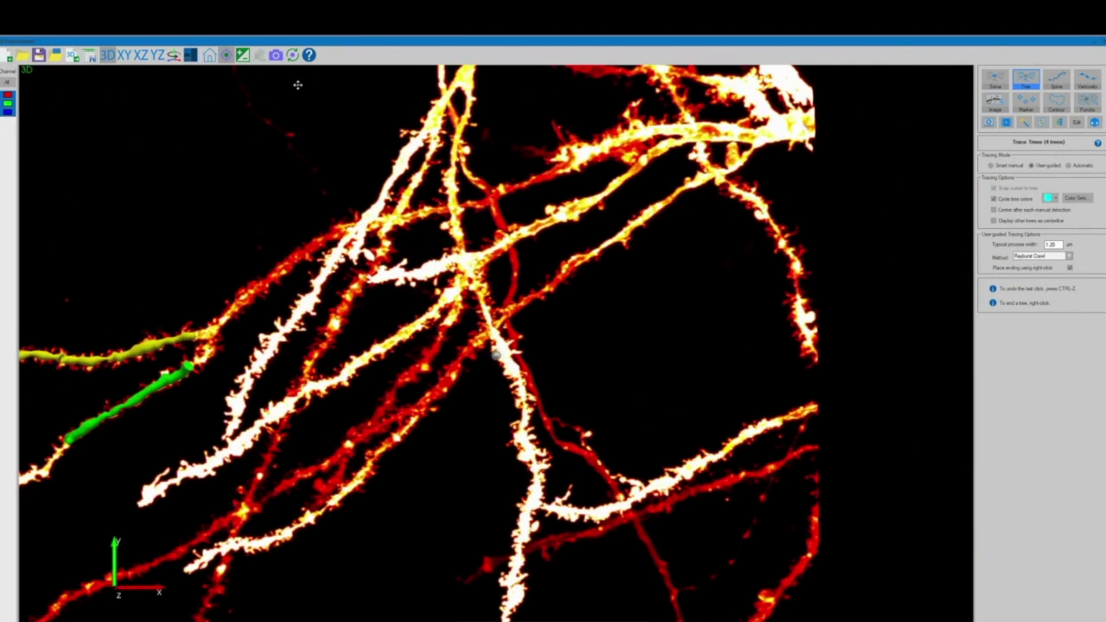
pyautogui.click(512, 369)
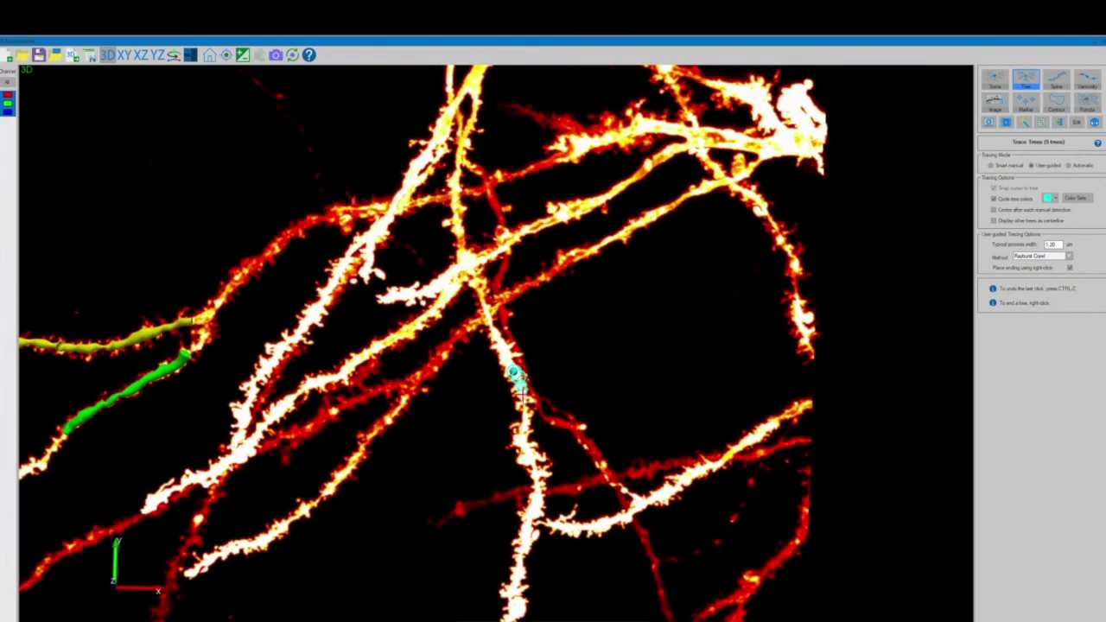
pyautogui.rightClick(519, 558)
pyautogui.moveTo(519, 558)
pyautogui.mouseDown()
pyautogui.moveTo(466, 530)
pyautogui.moveTo(404, 419)
pyautogui.mouseUp()
pyautogui.click(404, 419)
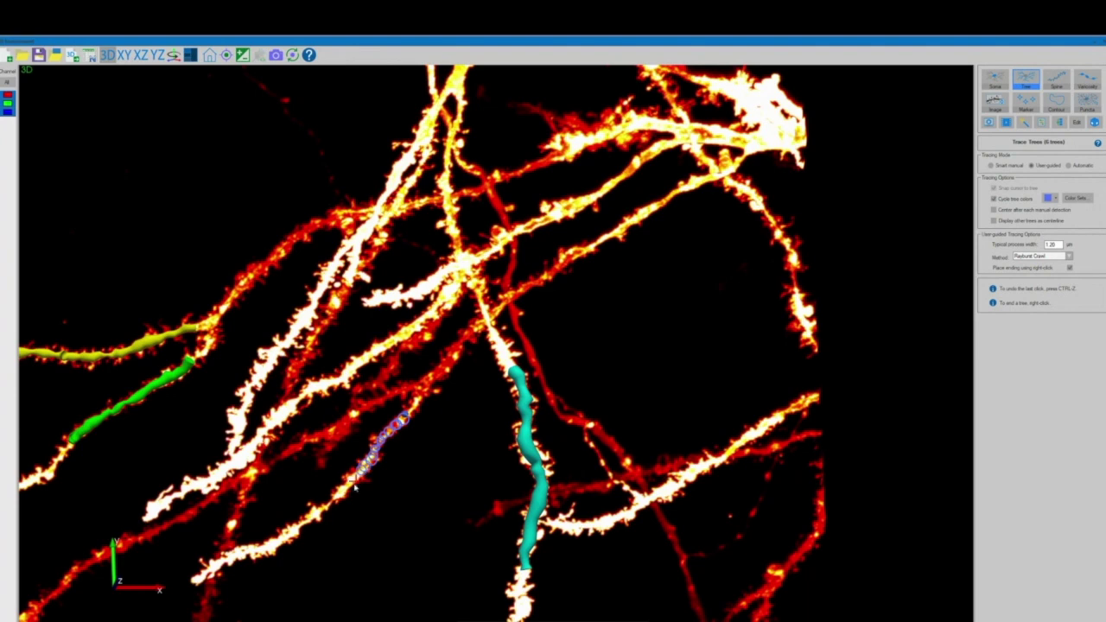
pyautogui.rightClick(288, 533)
pyautogui.click(209, 56)
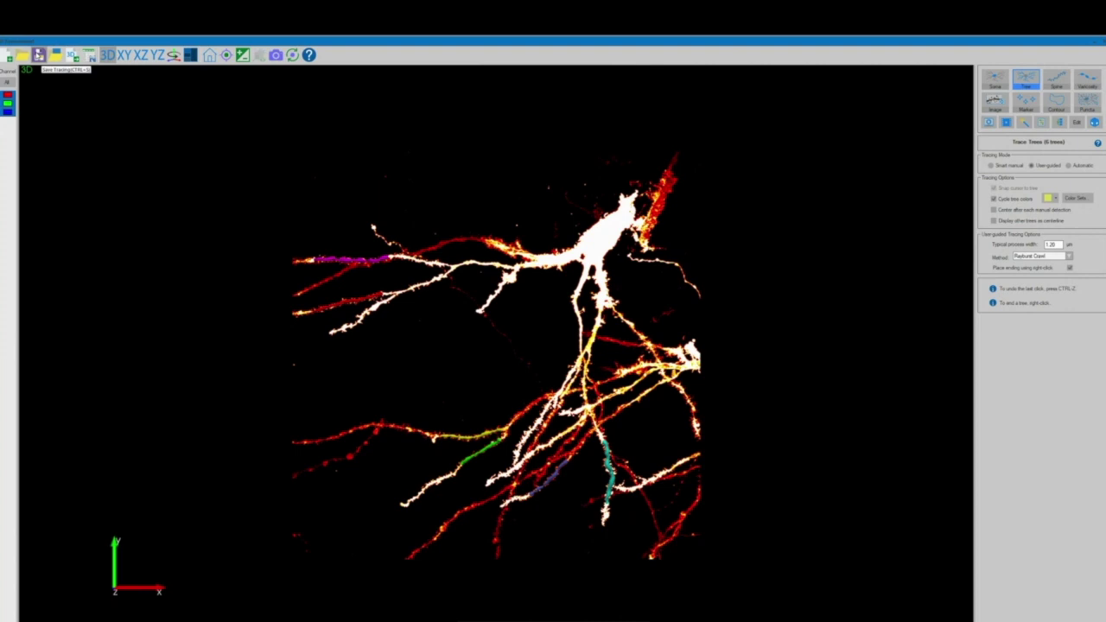
# - Save the tracings as the AB8_R3_tracing XML file and zoom in on the dendrites
pyautogui.click(39, 55)
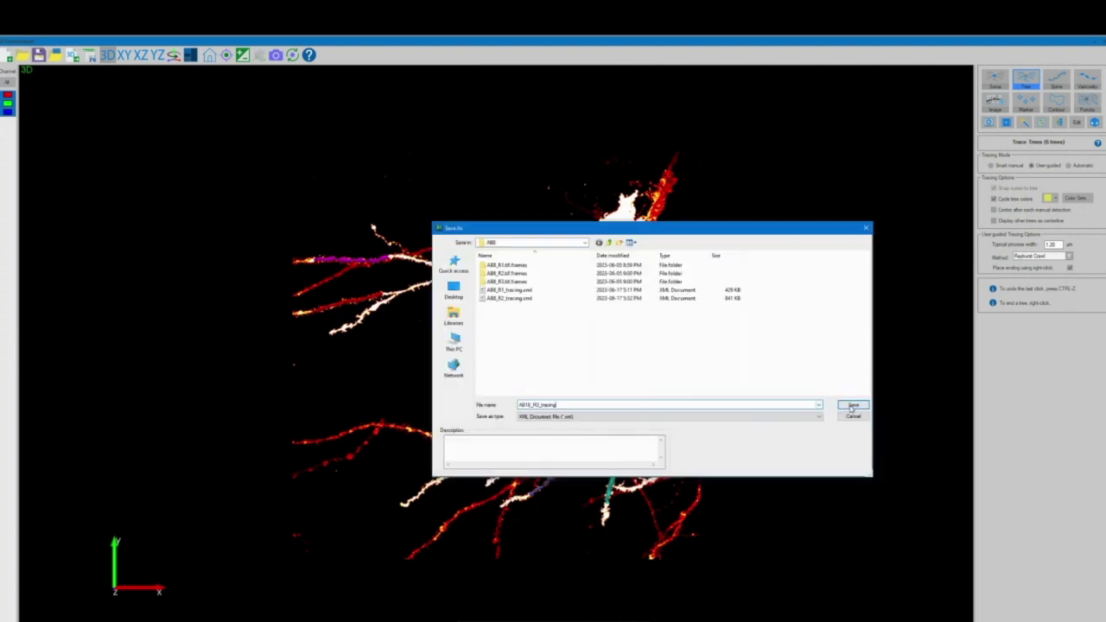
pyautogui.click(852, 406)
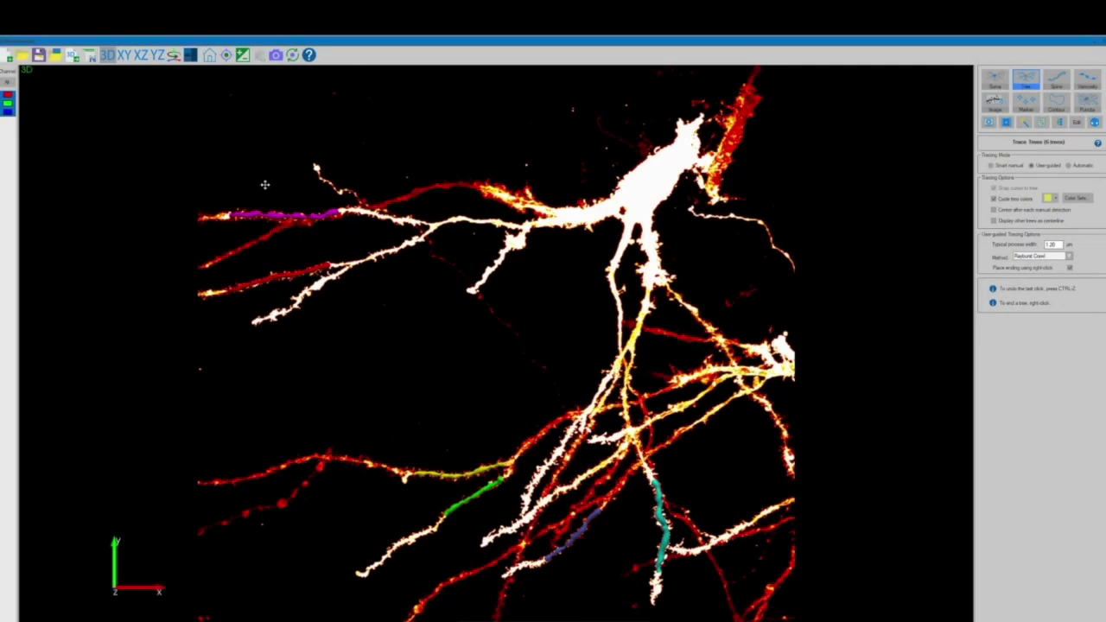
pyautogui.scroll(2, 259, 215)
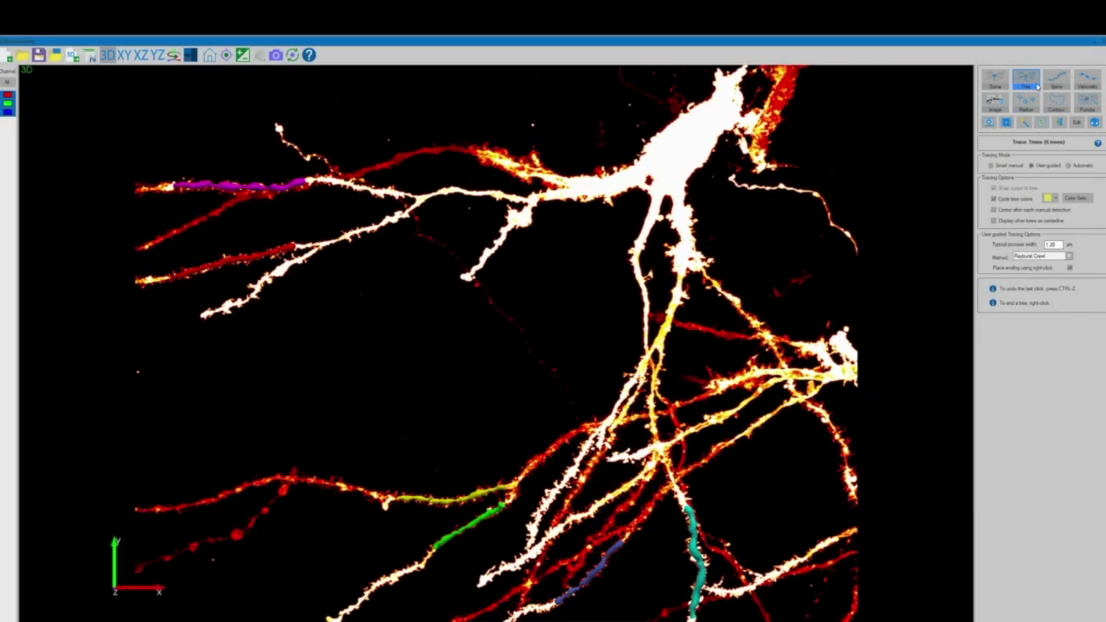
pyautogui.click(1055, 81)
# - Enable image noise filtering, click-to-detect, and keeping existing spine classifications
pyautogui.scroll(-3, 1049, 166)
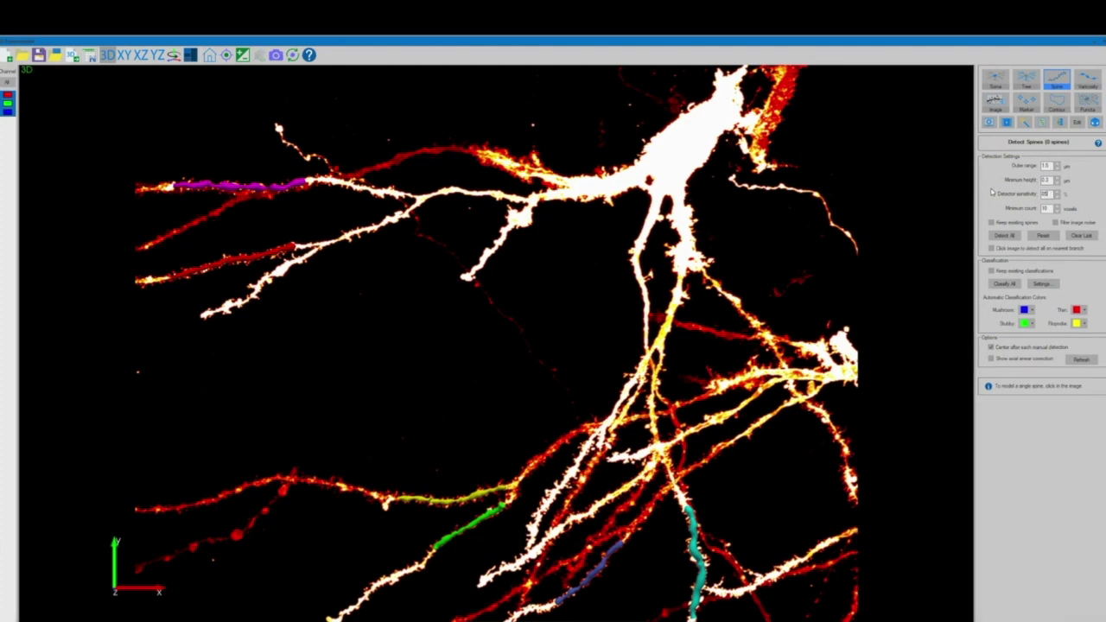
pyautogui.click(1056, 223)
pyautogui.click(1027, 248)
pyautogui.click(1013, 271)
# - Detect spines along the magenta dendrite, re-running detection to pick up additional spines
pyautogui.click(227, 186)
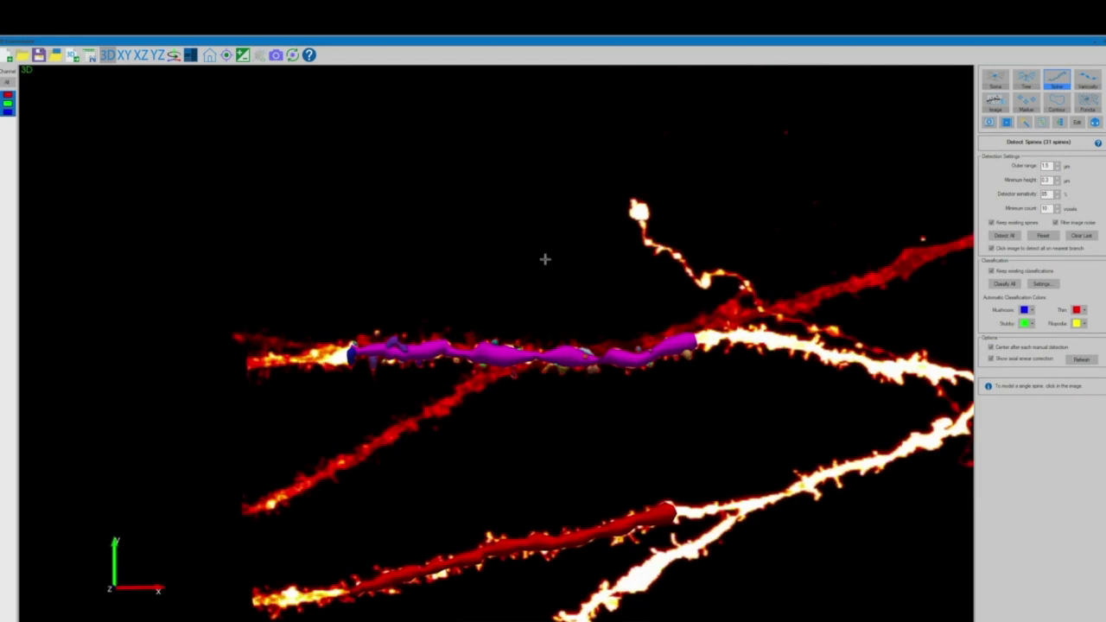
pyautogui.moveTo(543, 257); pyautogui.dragTo(522, 302)
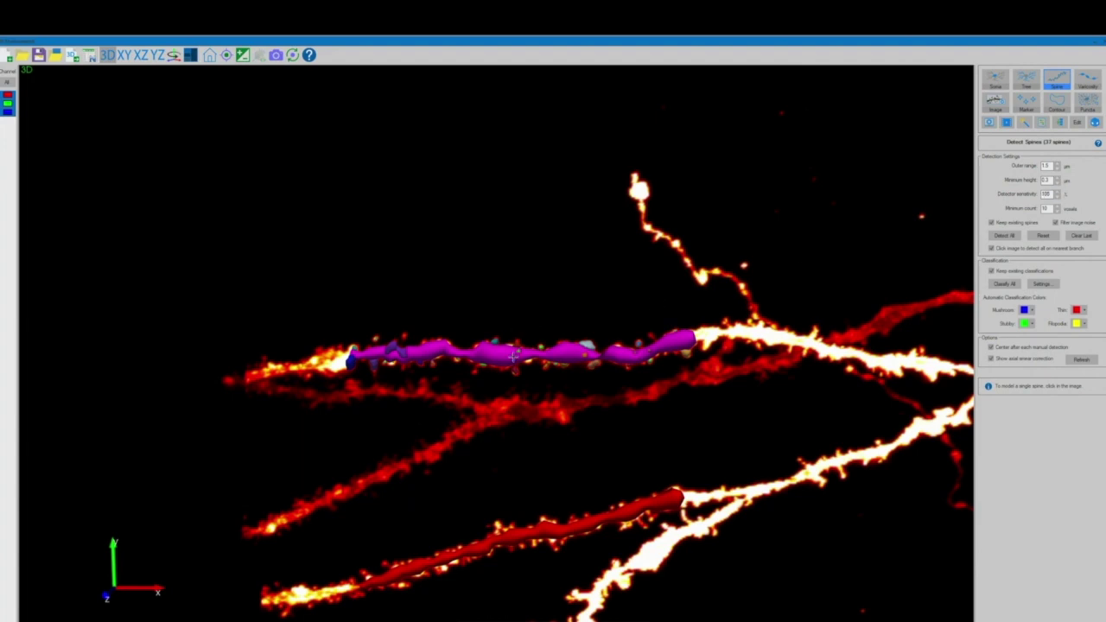
pyautogui.click(513, 356)
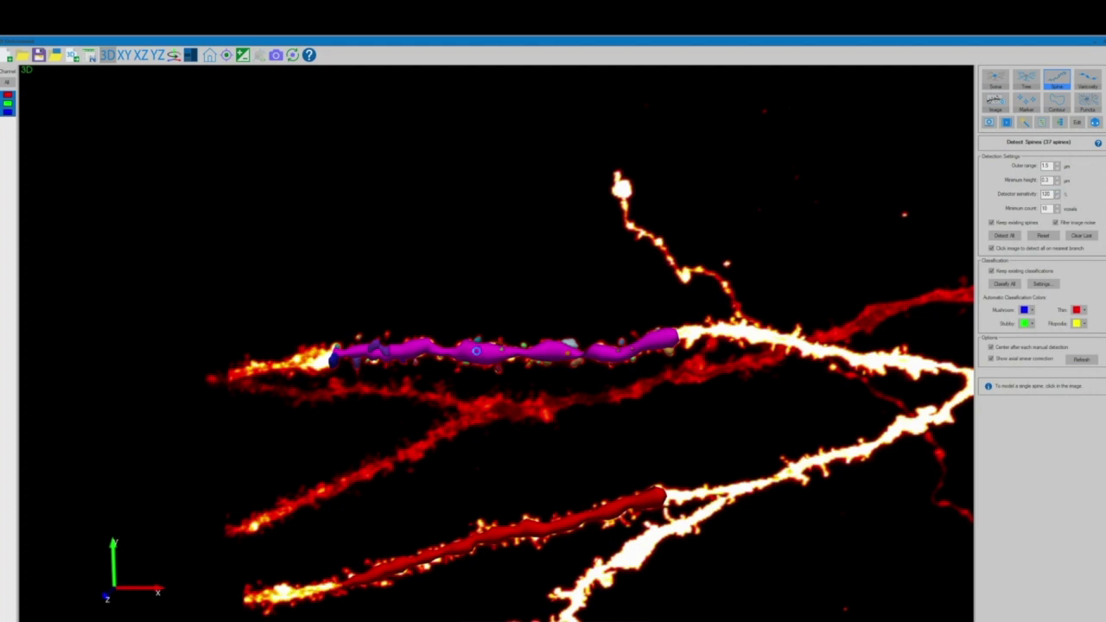
pyautogui.click(476, 351)
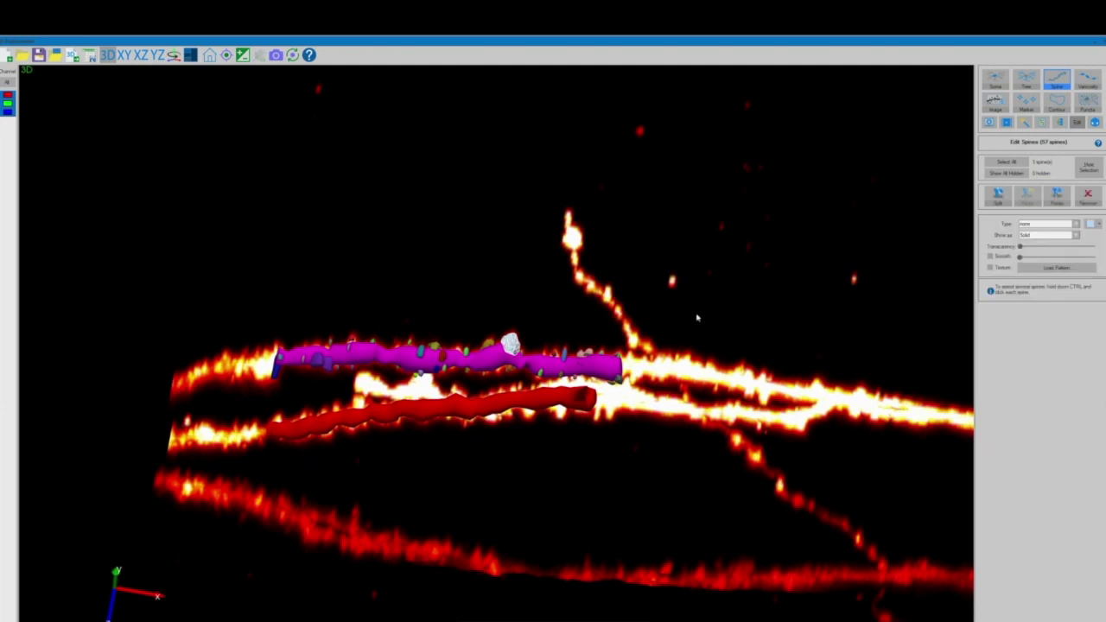
# - Split a merged spine on the magenta dendrite, leaving 57 spines, and return to spine detection
pyautogui.click(997, 195)
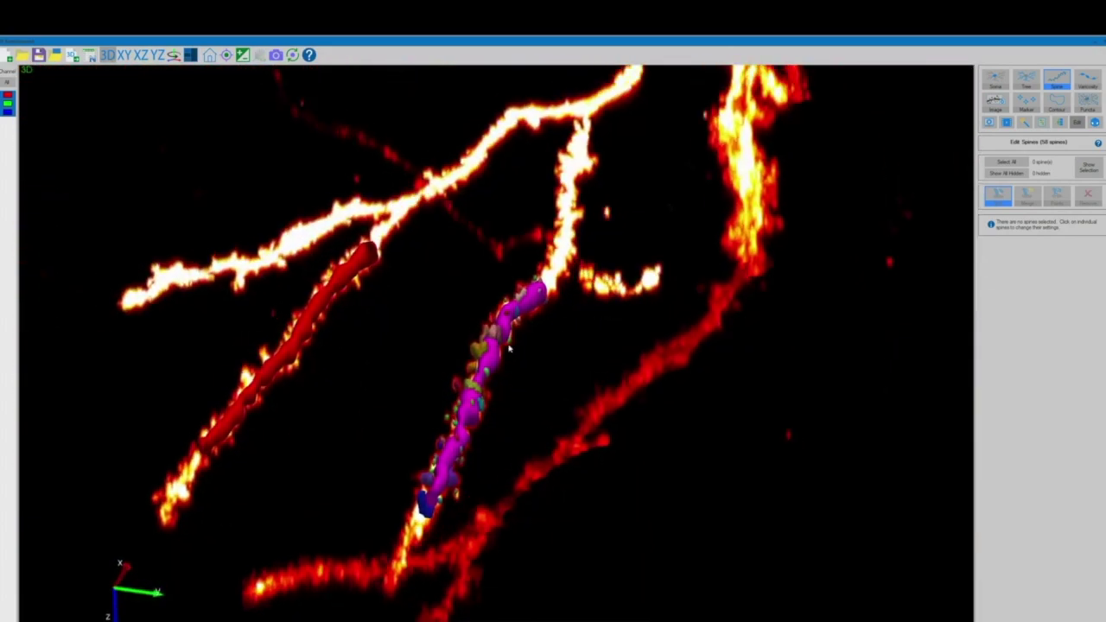
pyautogui.click(499, 339)
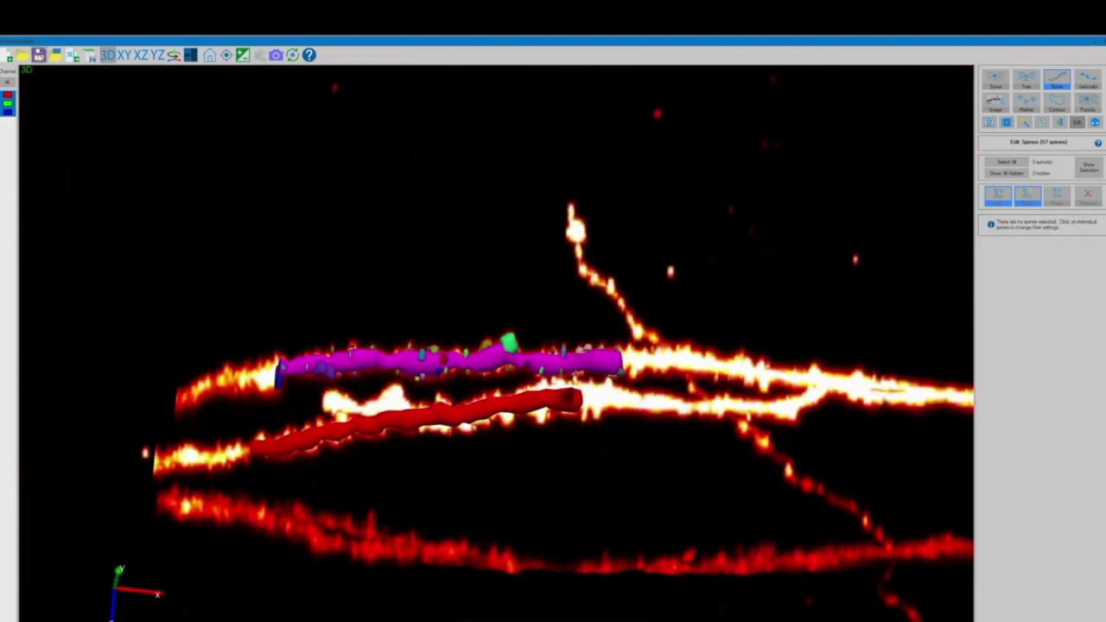
pyautogui.click(1076, 122)
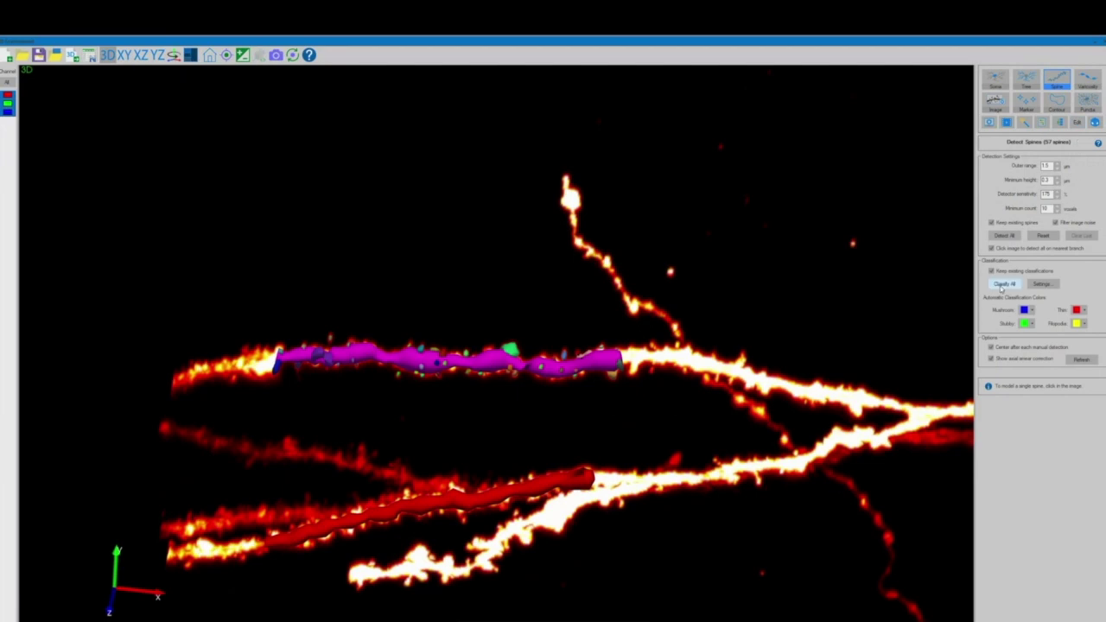
# - Classify all detected spines by type and rotate the 3D view to inspect the classified dendrites
pyautogui.click(1001, 288)
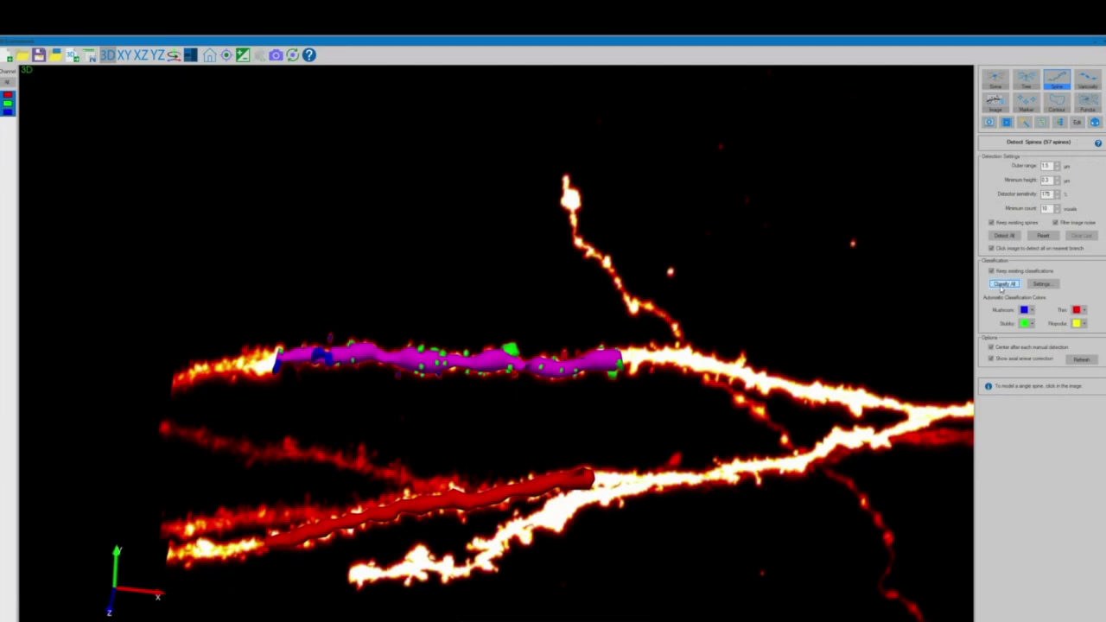
pyautogui.moveTo(709, 250); pyautogui.dragTo(726, 366)
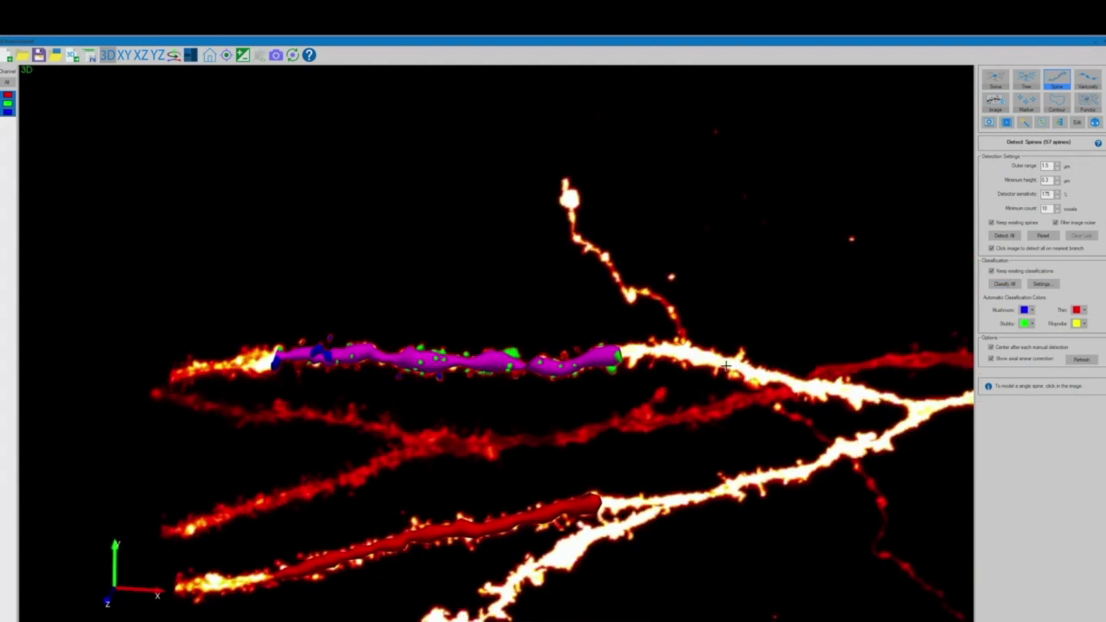
pyautogui.moveTo(345, 395); pyautogui.dragTo(881, 372)
pyautogui.moveTo(573, 435); pyautogui.dragTo(687, 420)
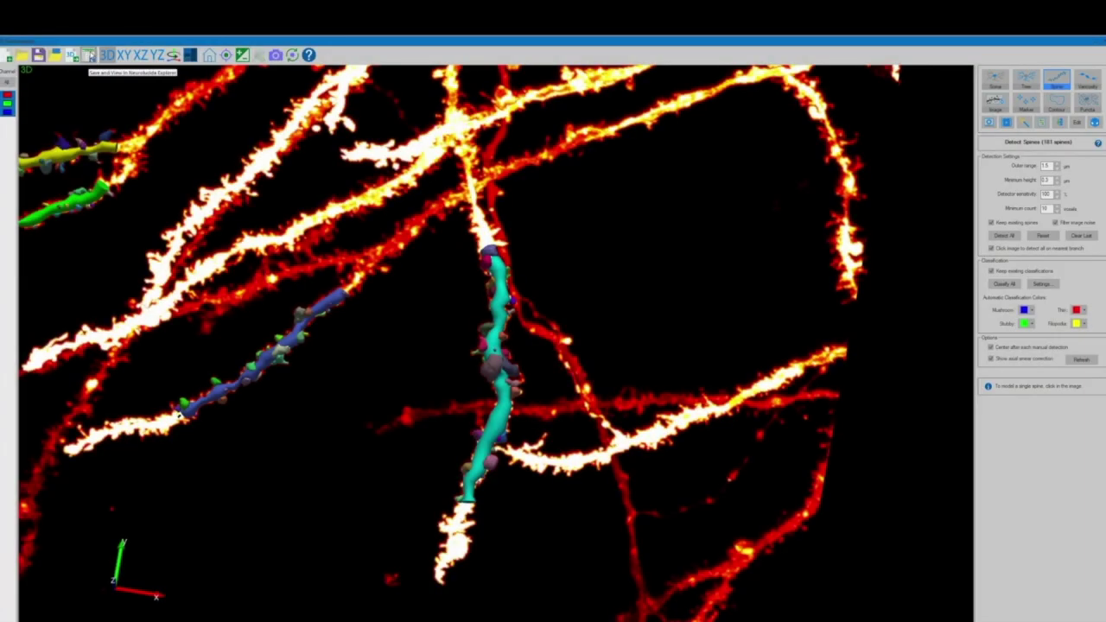
# - Send the tracing to a maximized Neurolucida Explorer window and bring up its analysis features
pyautogui.click(90, 54)
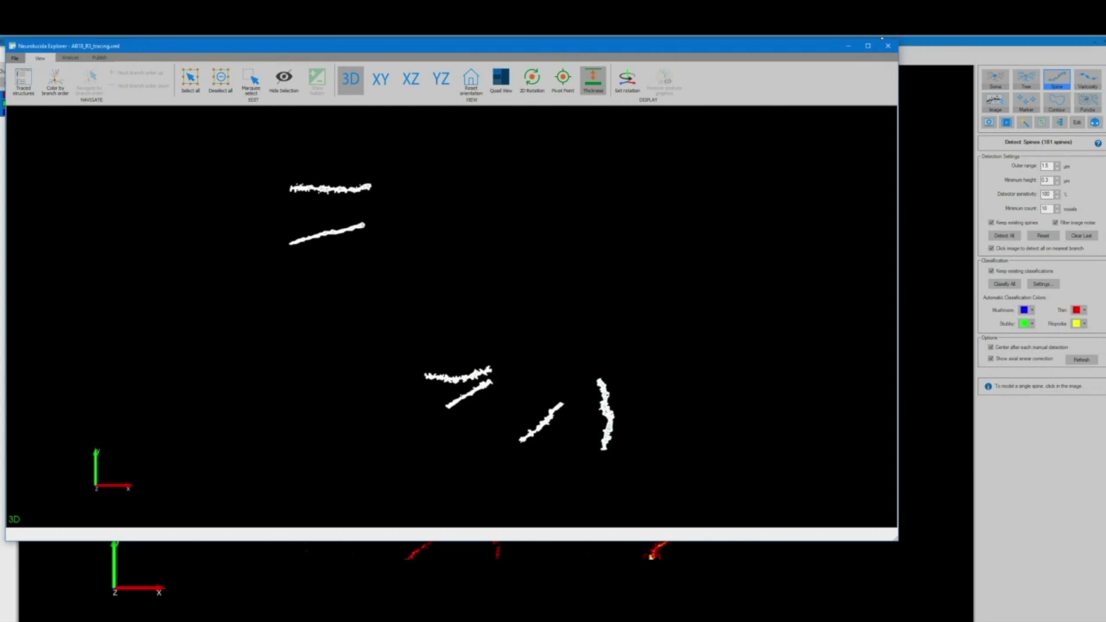
pyautogui.click(868, 46)
pyautogui.moveTo(757, 345); pyautogui.dragTo(810, 301)
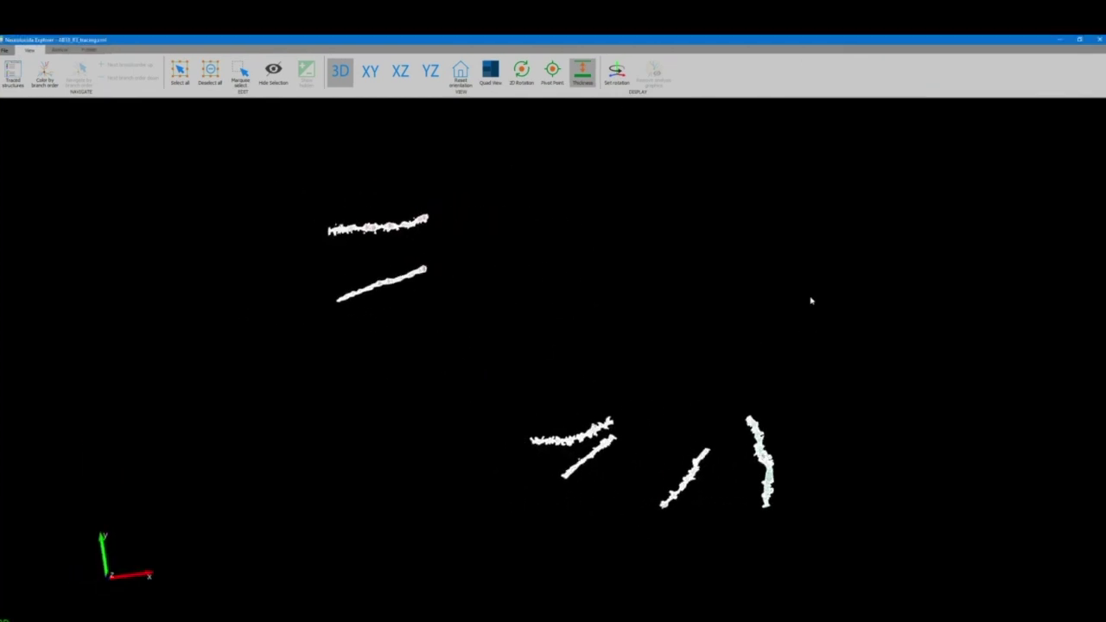
pyautogui.click(59, 49)
# - Run Branched Structure Analysis with Individual Dendrites, Dendrite Totals and Dendrite Spines selected
pyautogui.click(13, 76)
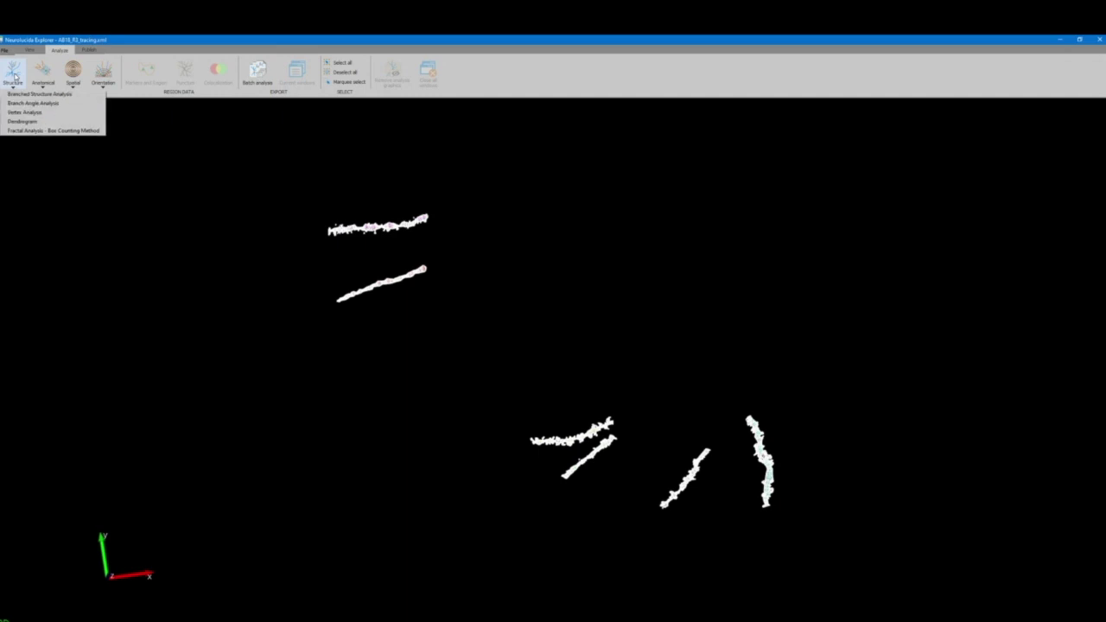
pyautogui.click(19, 99)
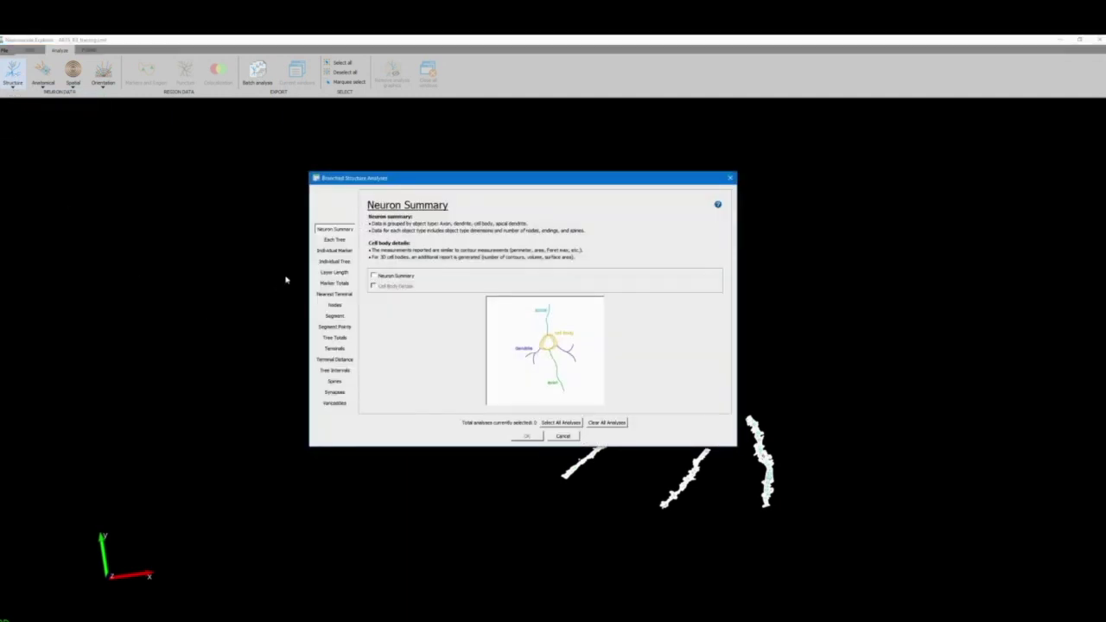
pyautogui.click(334, 261)
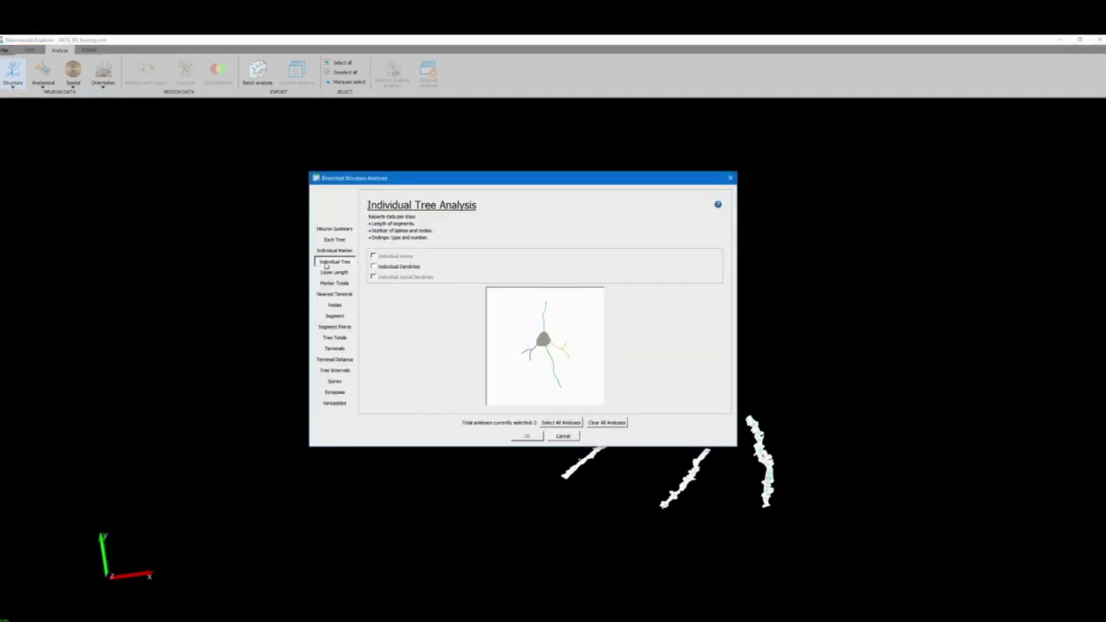
pyautogui.click(409, 267)
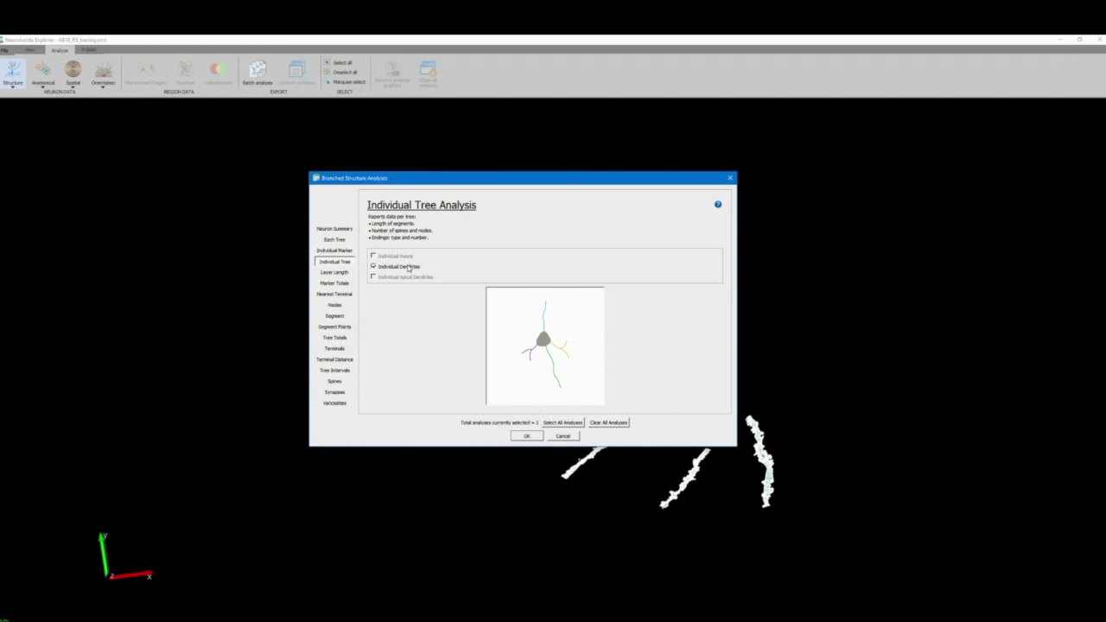
pyautogui.click(335, 337)
pyautogui.click(374, 266)
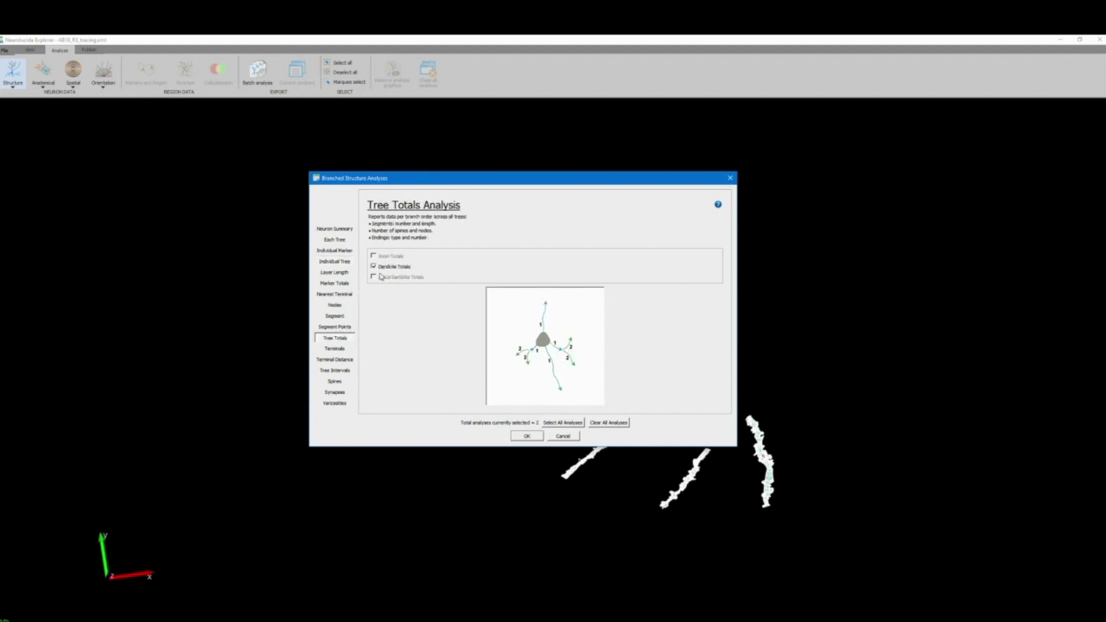
pyautogui.click(336, 381)
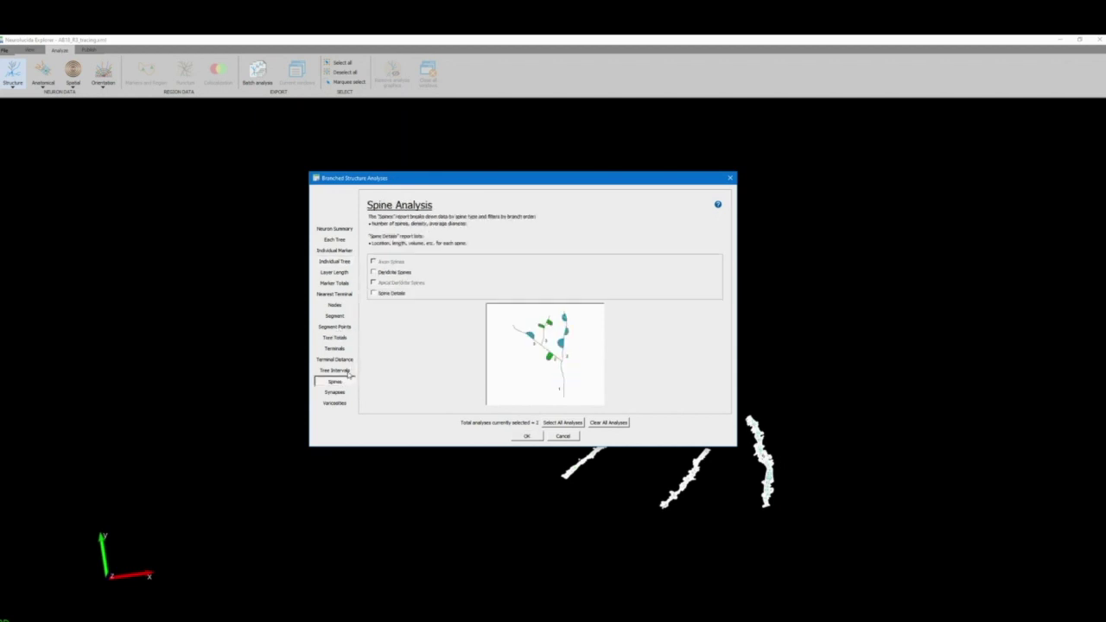
pyautogui.click(387, 273)
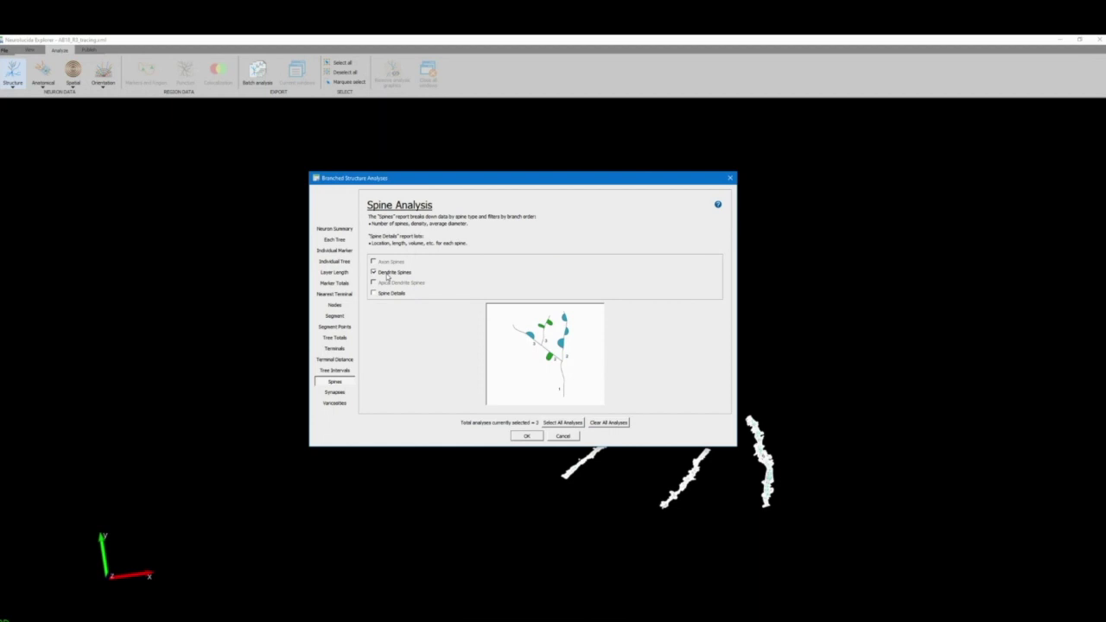
pyautogui.click(525, 437)
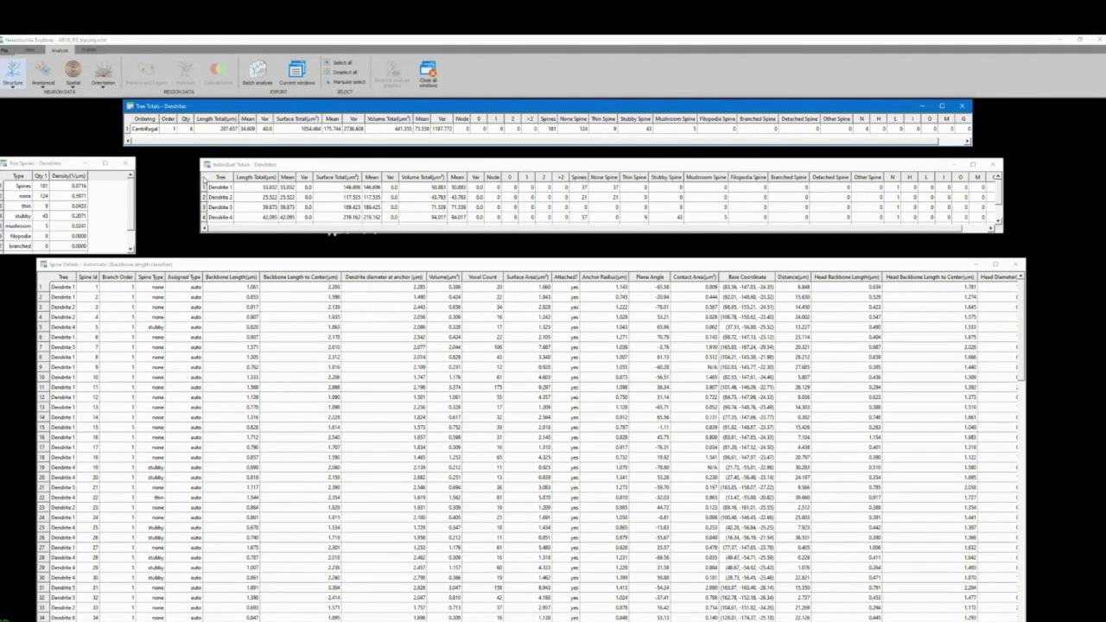
# - Save all rows of the Individual Totals table to Excel as 'AB8_R3_i'
pyautogui.click(204, 177)
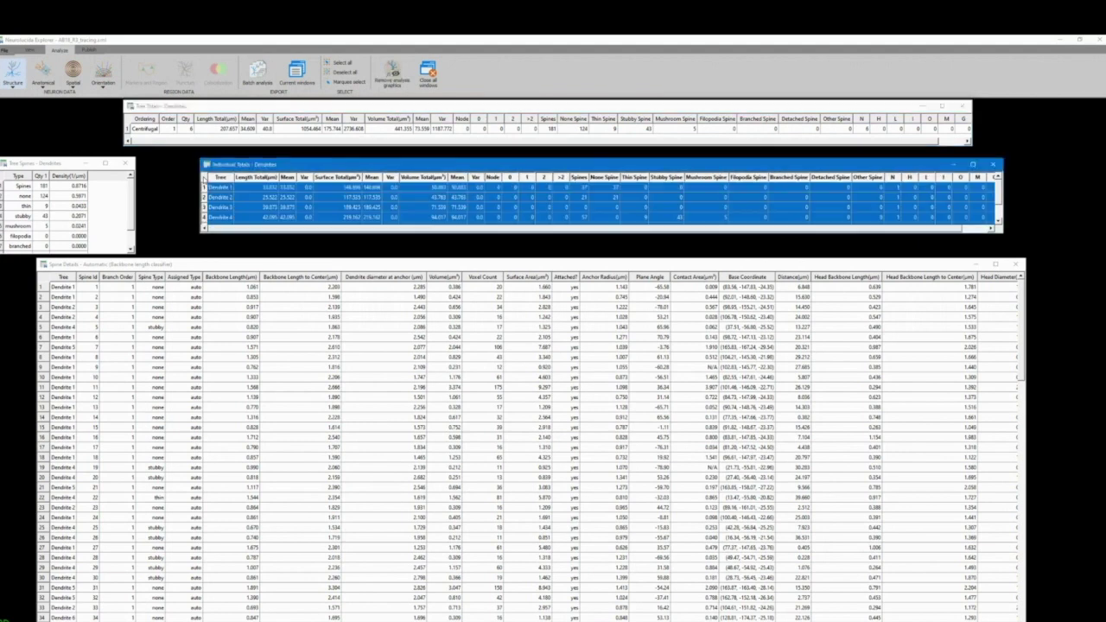
pyautogui.rightClick(228, 200)
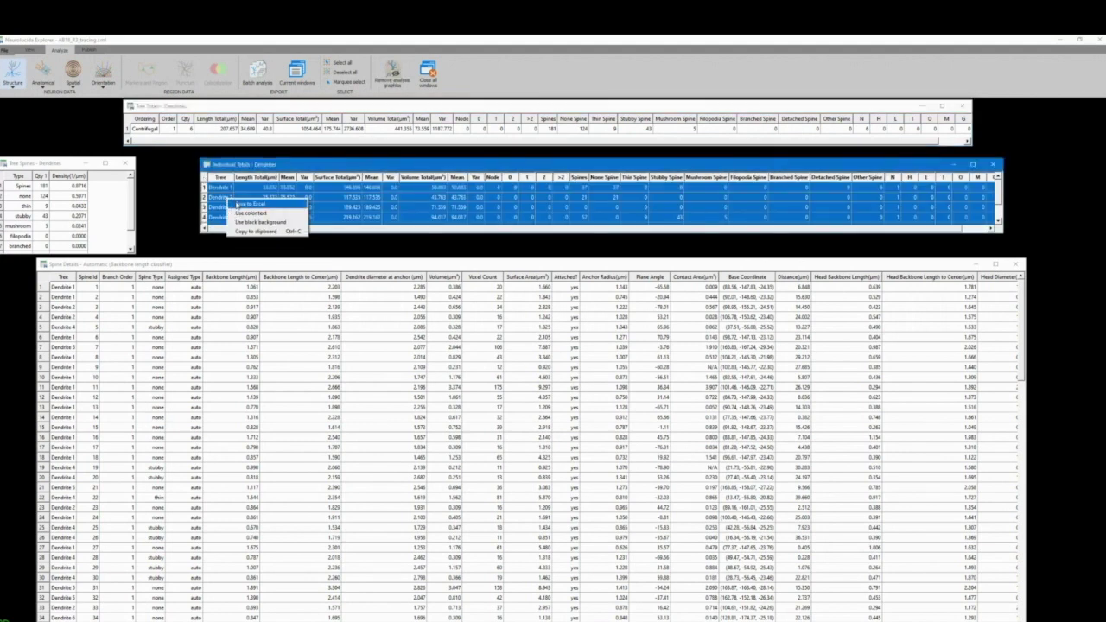
pyautogui.click(246, 204)
pyautogui.write('AB8_R3_indtotalsdendrites.xlsx')
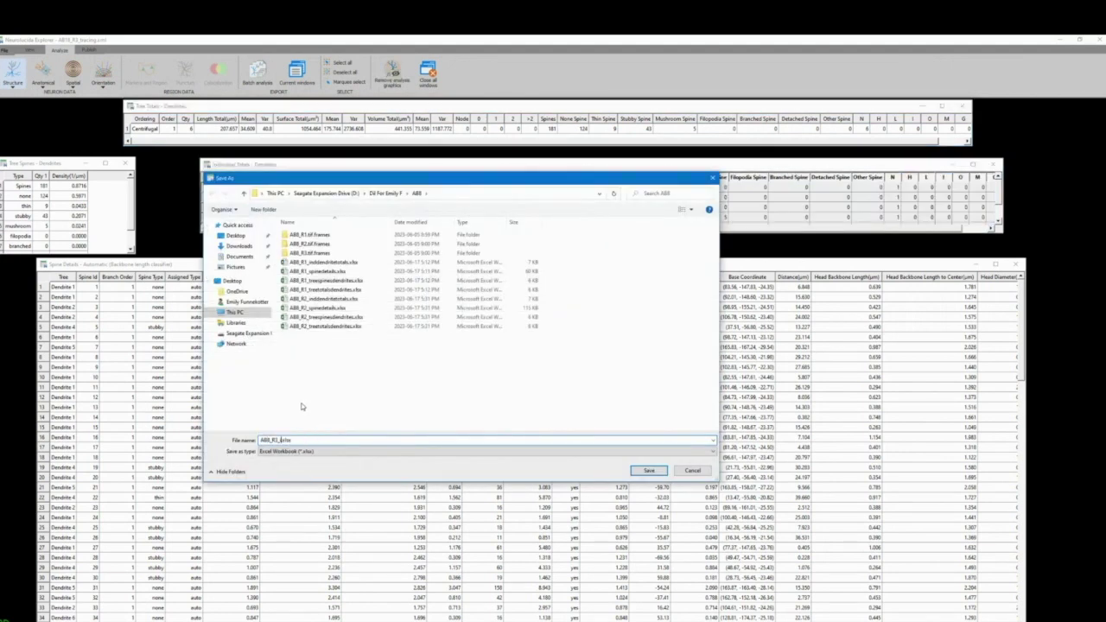